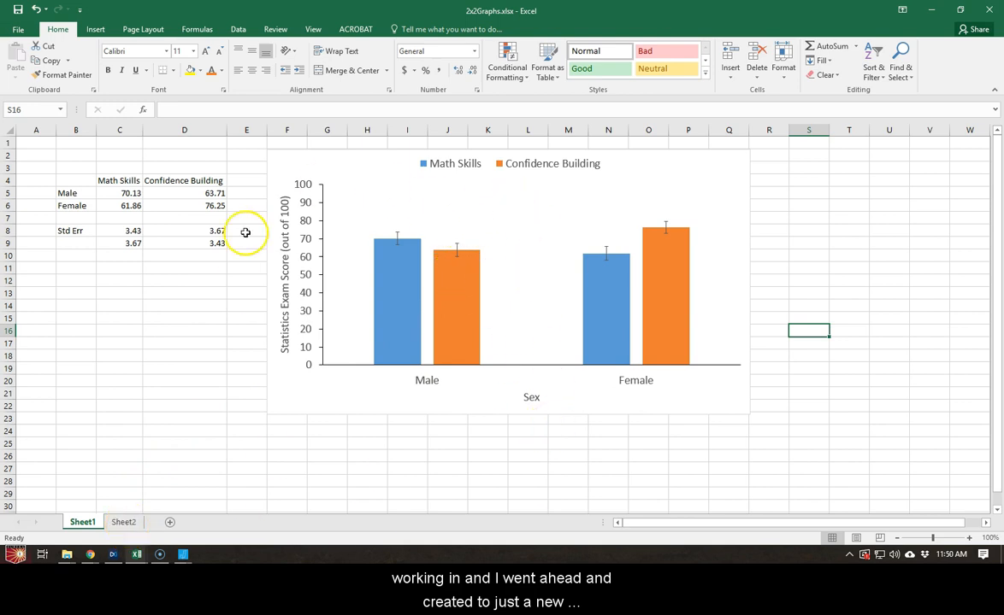
Step: Copy the means and standard error table B4:D9 from Sheet1 and paste it into Sheet2 starting at C5
drag(76, 181, 223, 246)
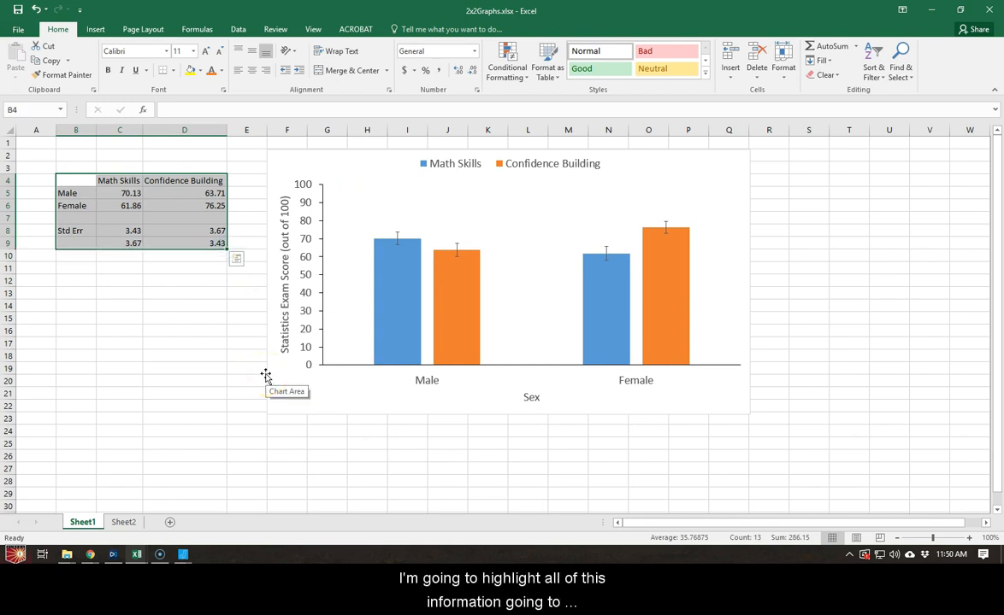
key(ctrl+c)
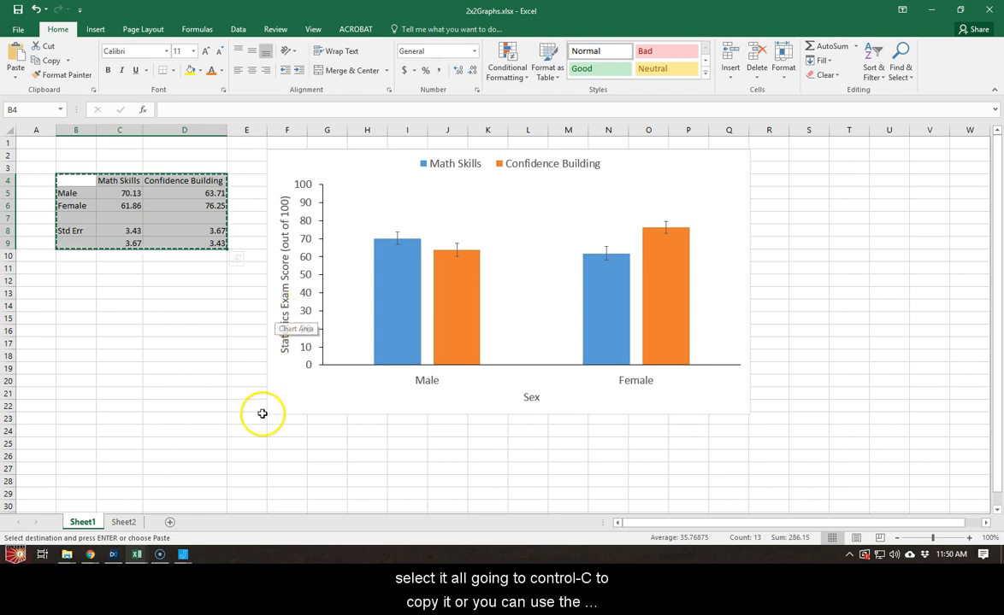
click(123, 523)
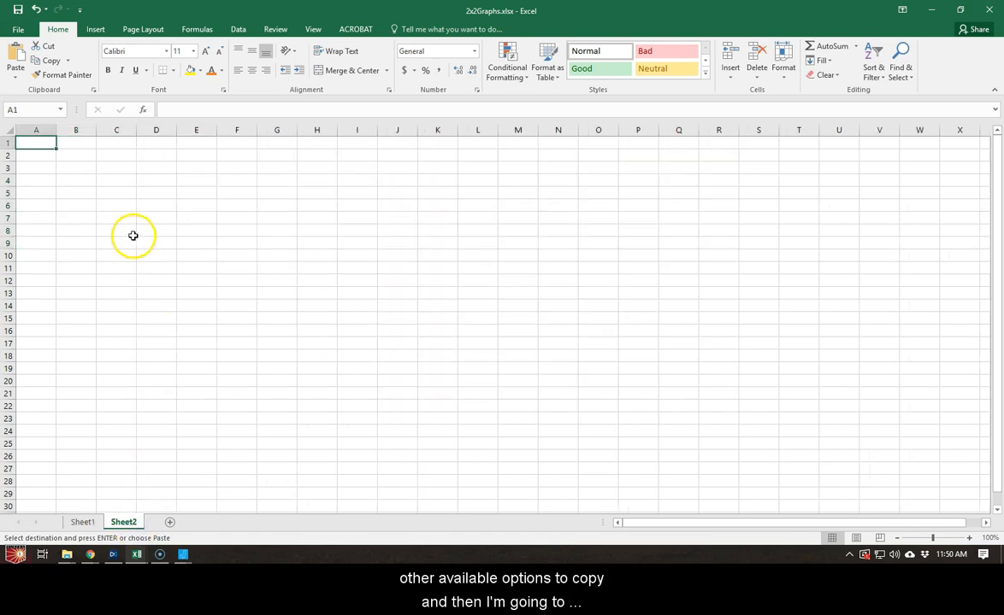
click(109, 192)
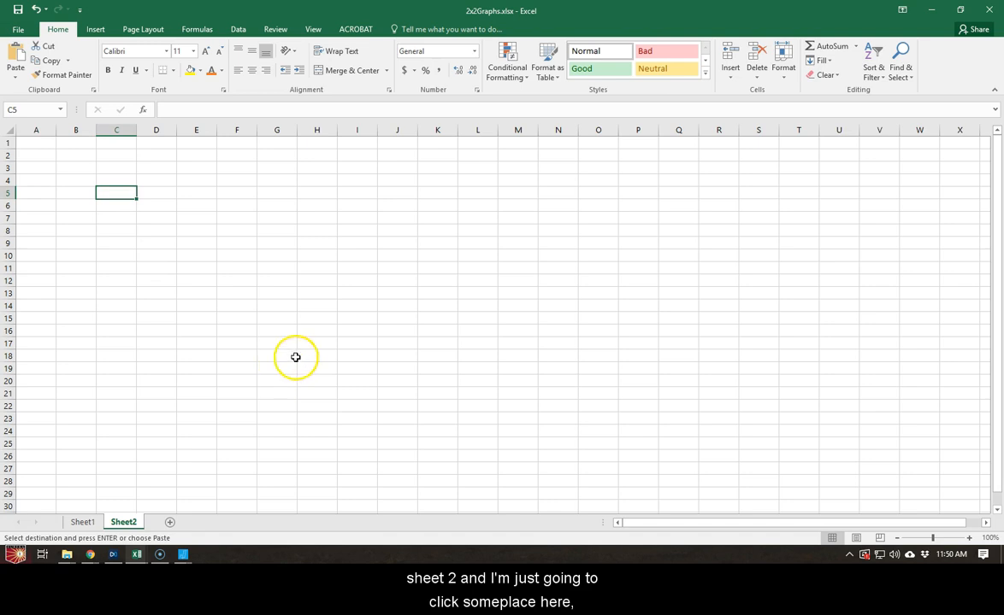
key(ctrl+v)
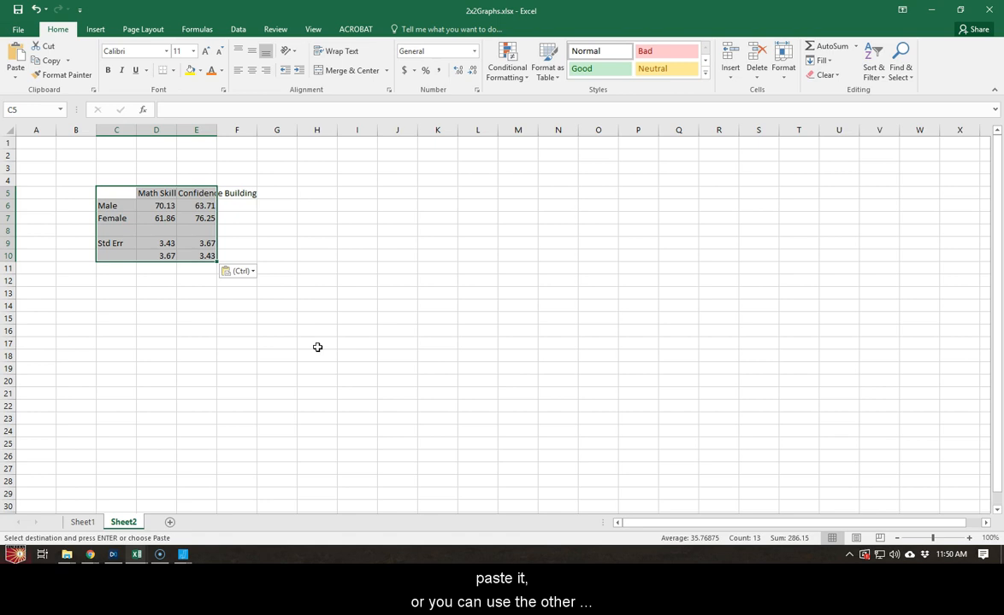
Step: Auto-fit the widths of columns D and E on Sheet2 to their headings
click(267, 242)
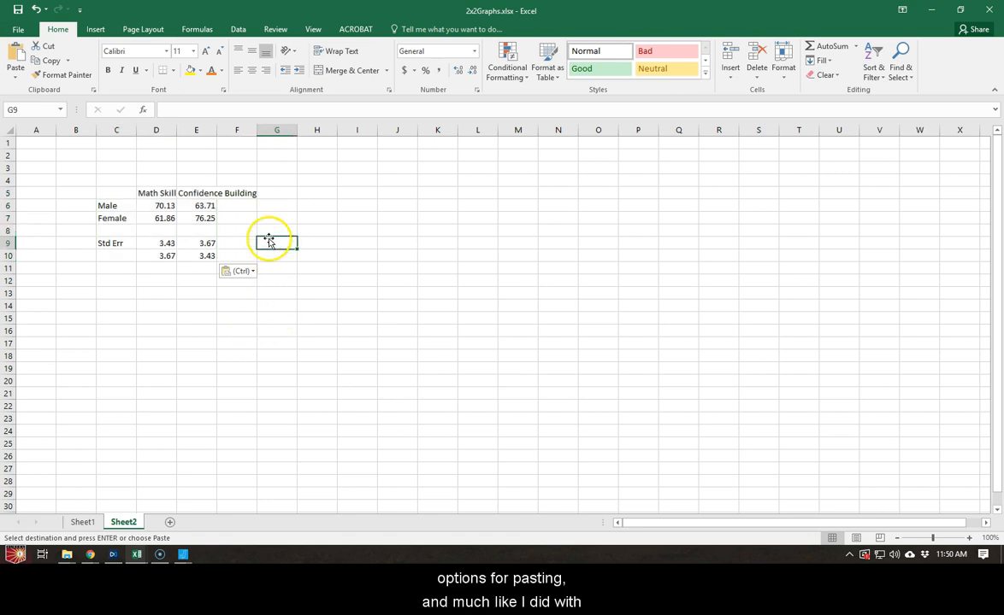
double_click(176, 129)
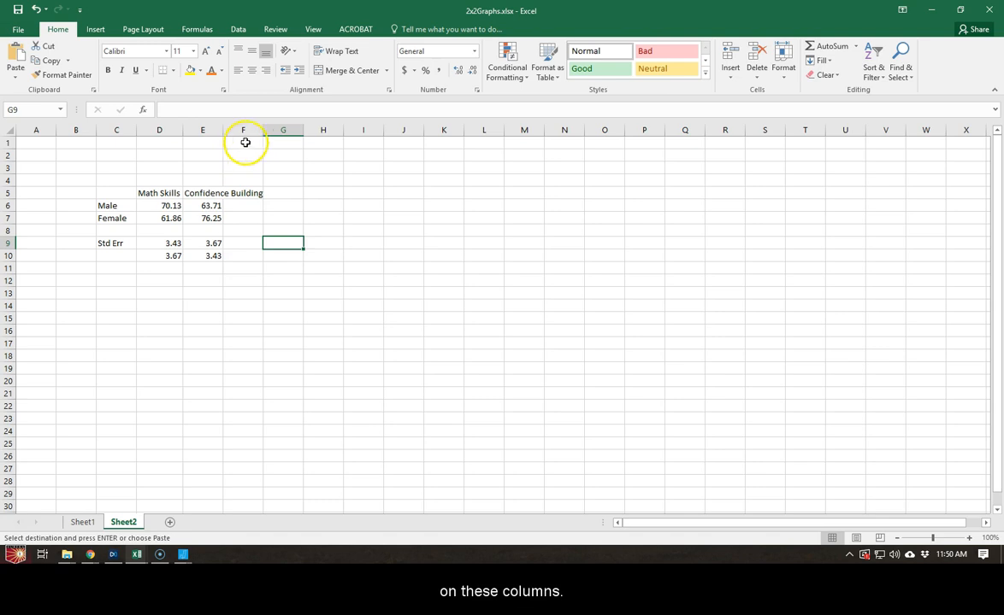
double_click(221, 129)
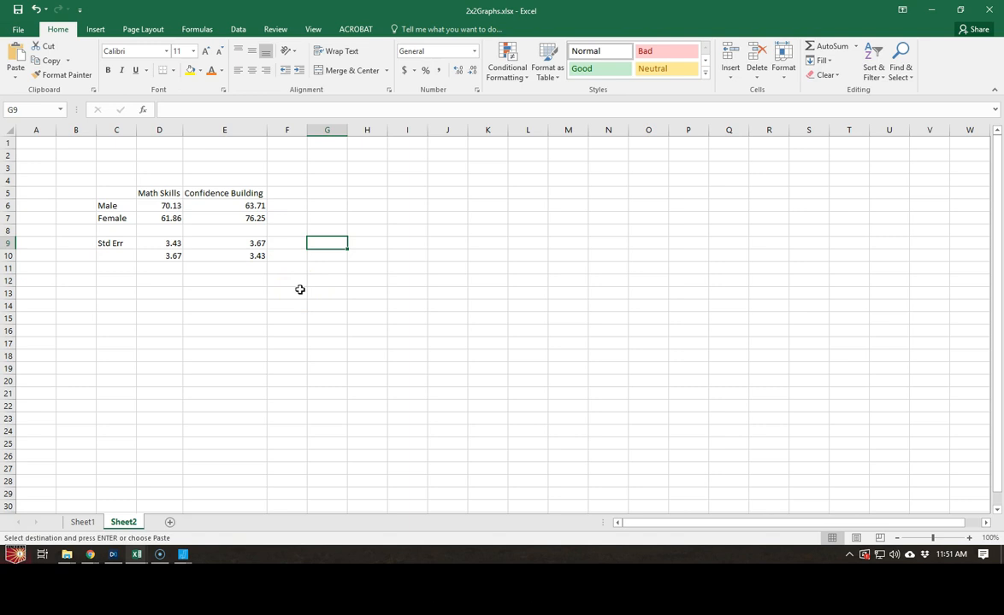
Step: Review the bar chart on Sheet1 and the ANOVA results in the experim_output window, and return to the workbook
click(83, 523)
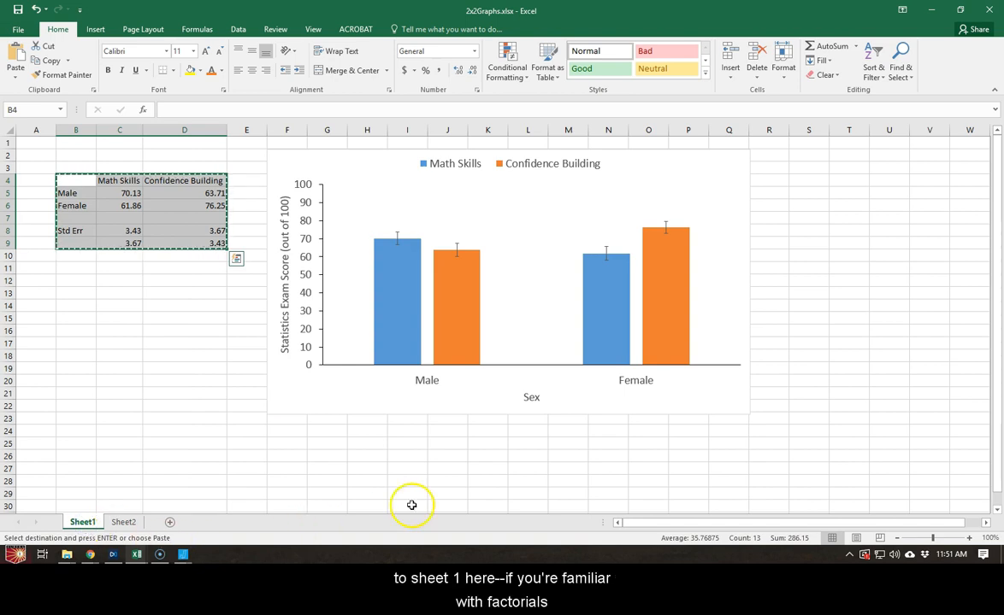
click(512, 453)
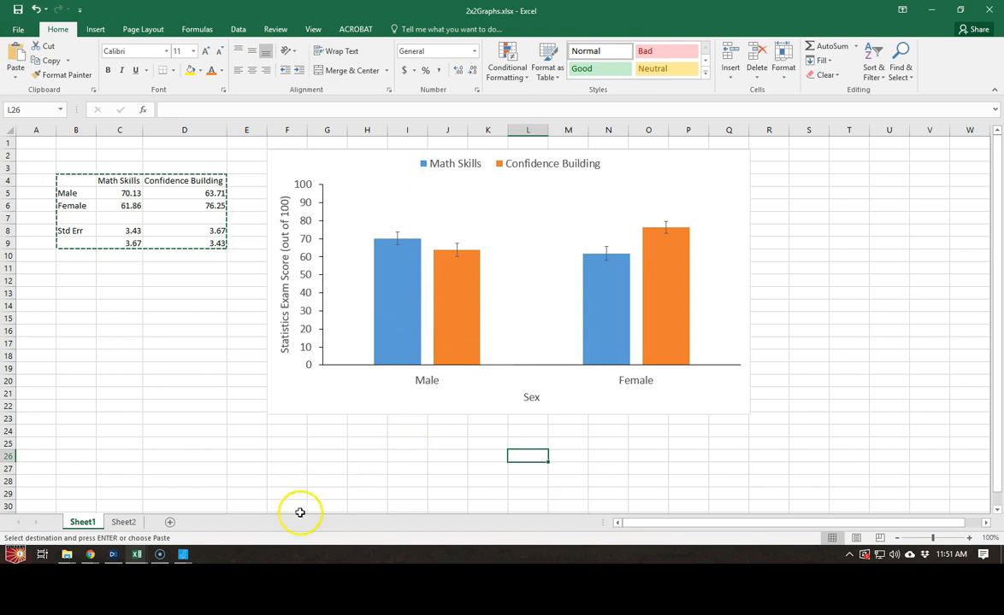
mouse_move(187, 557)
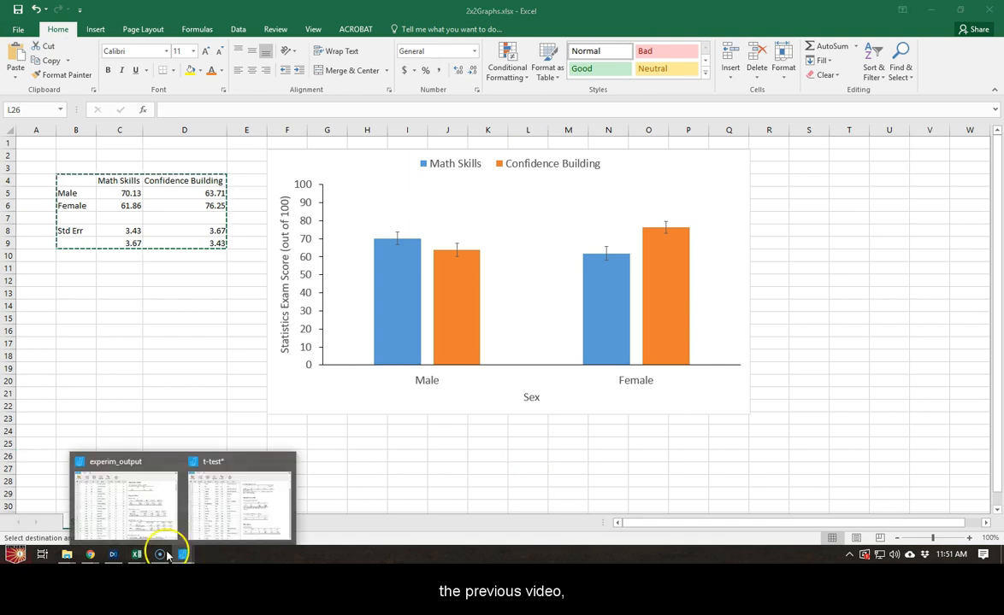
click(126, 500)
scroll(885, 432, up, 5)
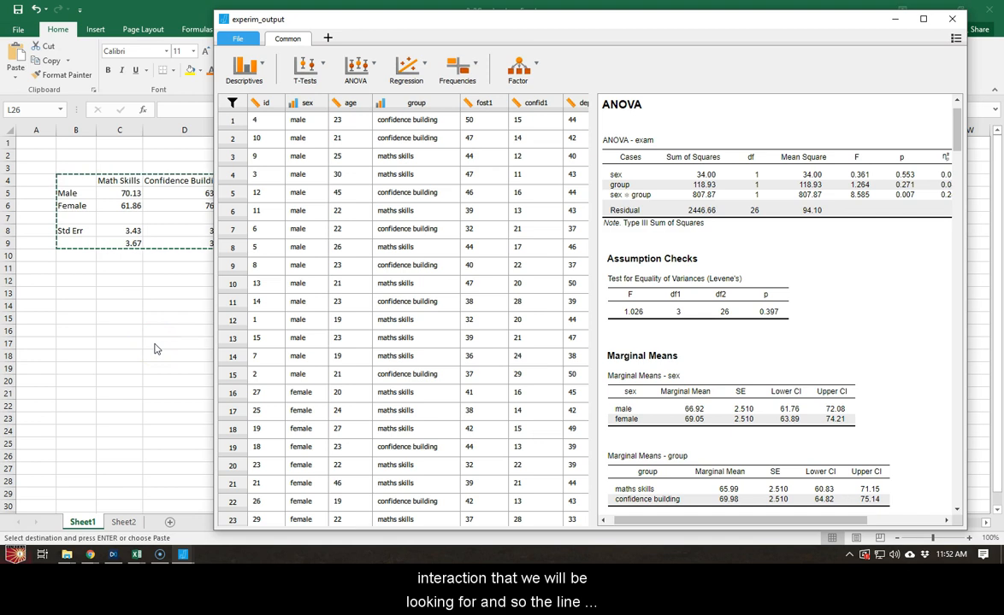
key(alt+Tab)
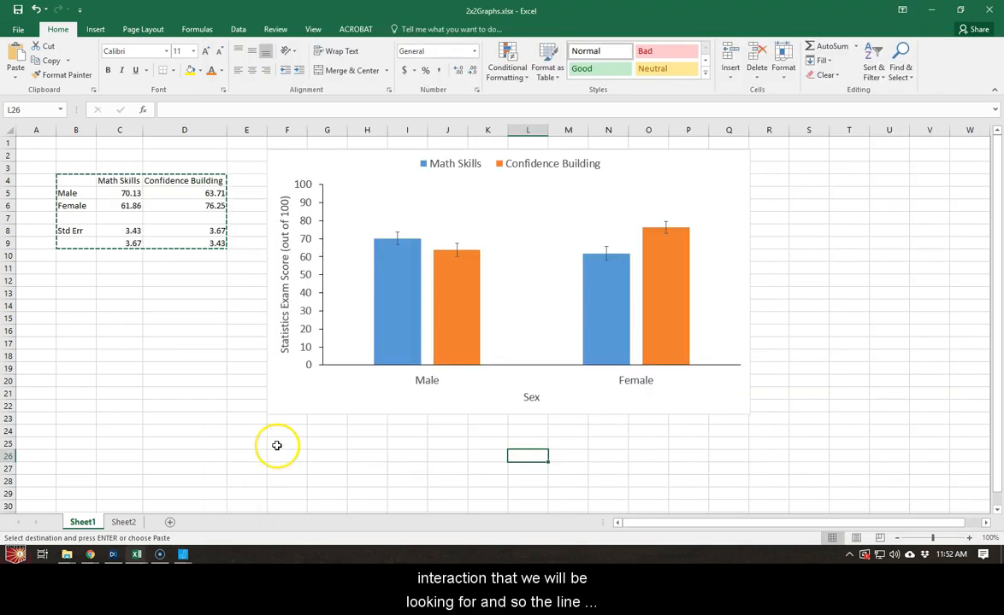
Step: Insert a 2-D Line with Markers chart on Sheet2 from the means and labels in C5:E7
click(127, 522)
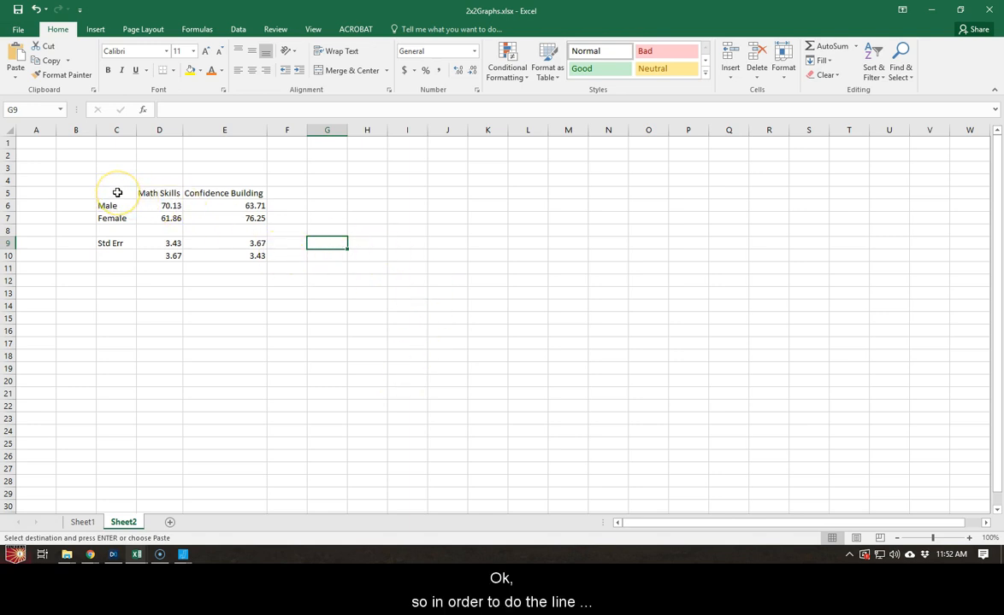
drag(105, 195, 241, 215)
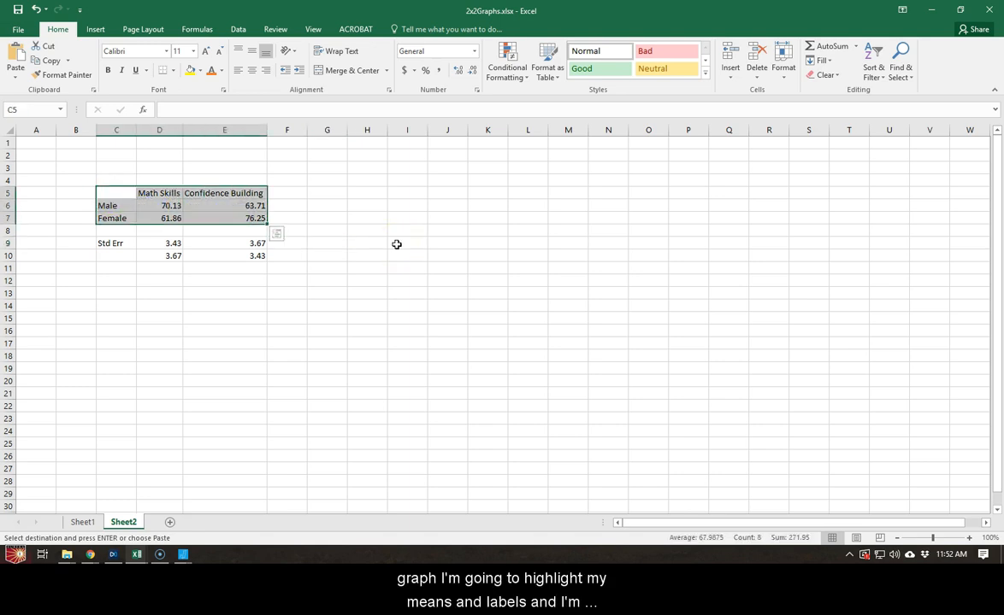
click(95, 30)
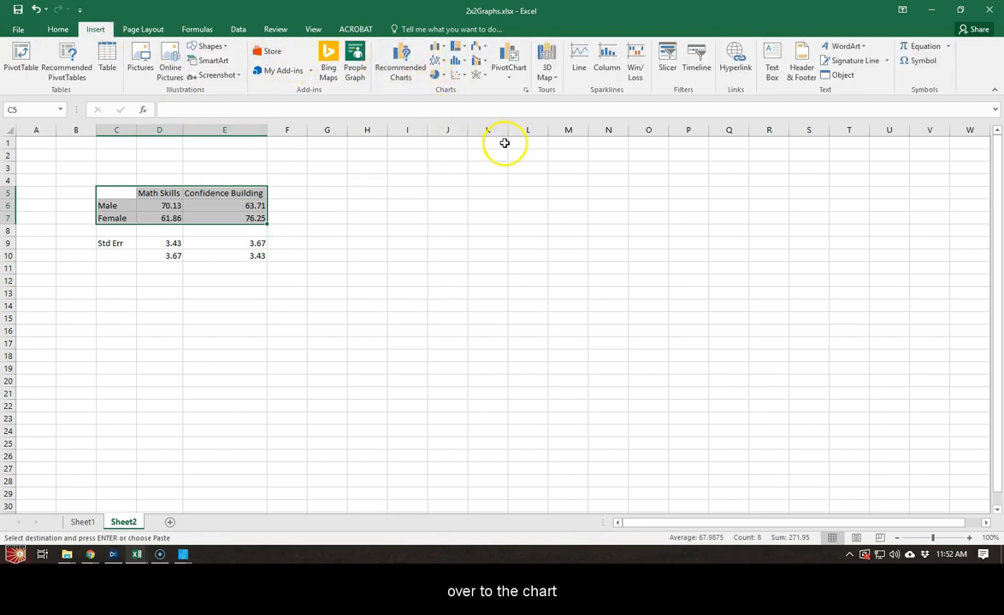
click(440, 65)
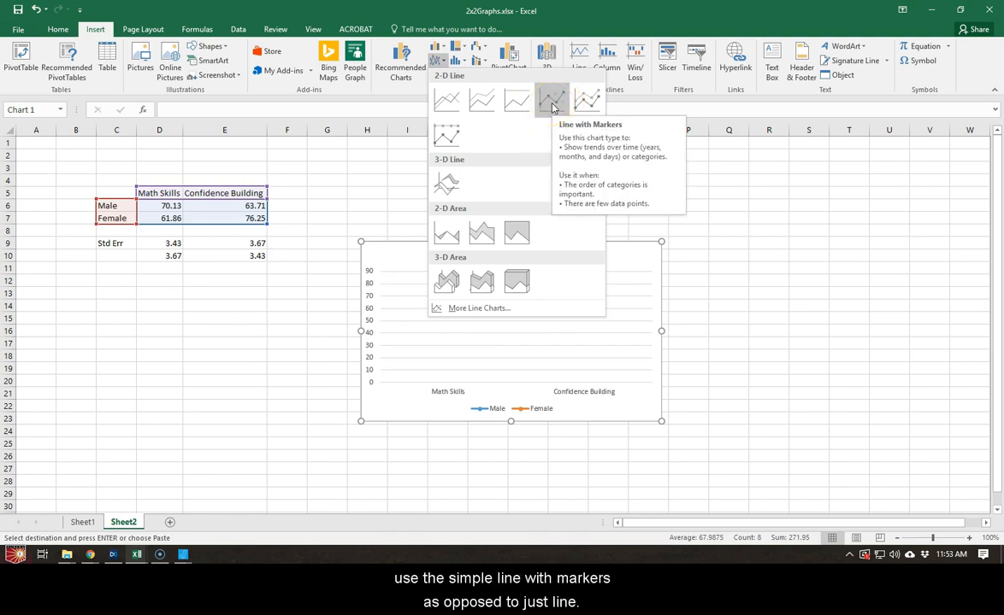
click(441, 105)
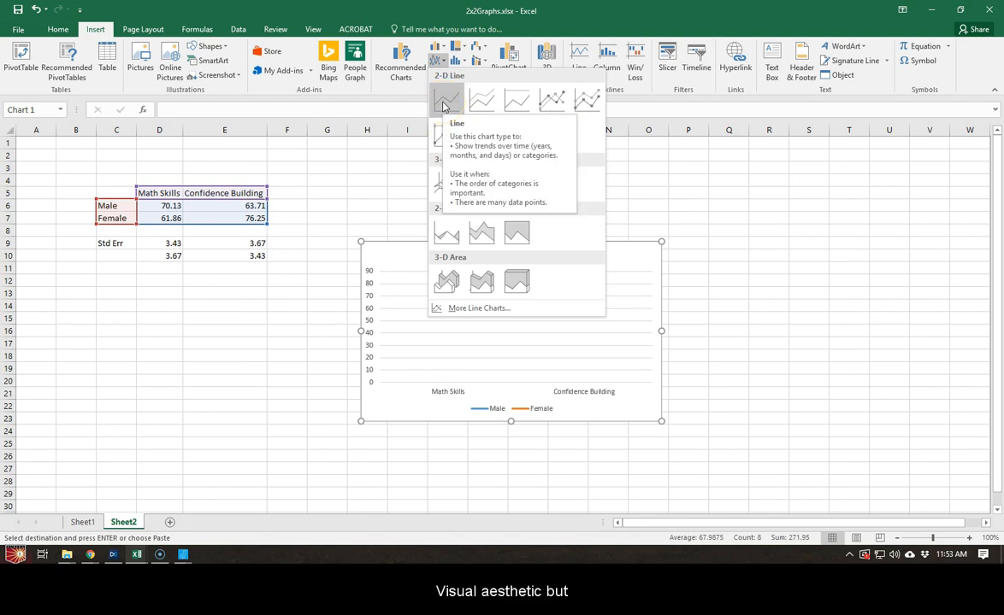
click(448, 102)
click(544, 102)
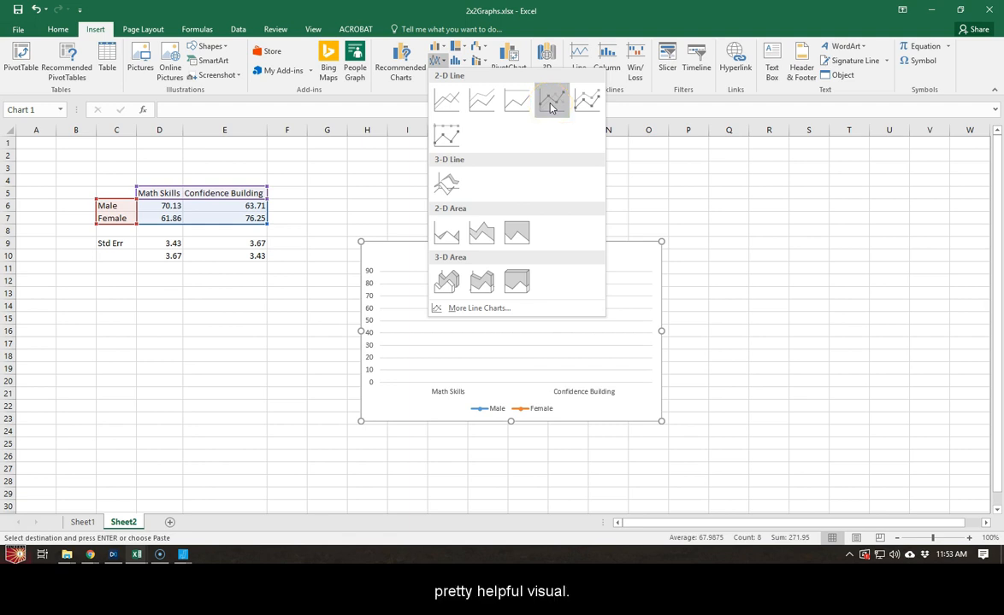
click(551, 102)
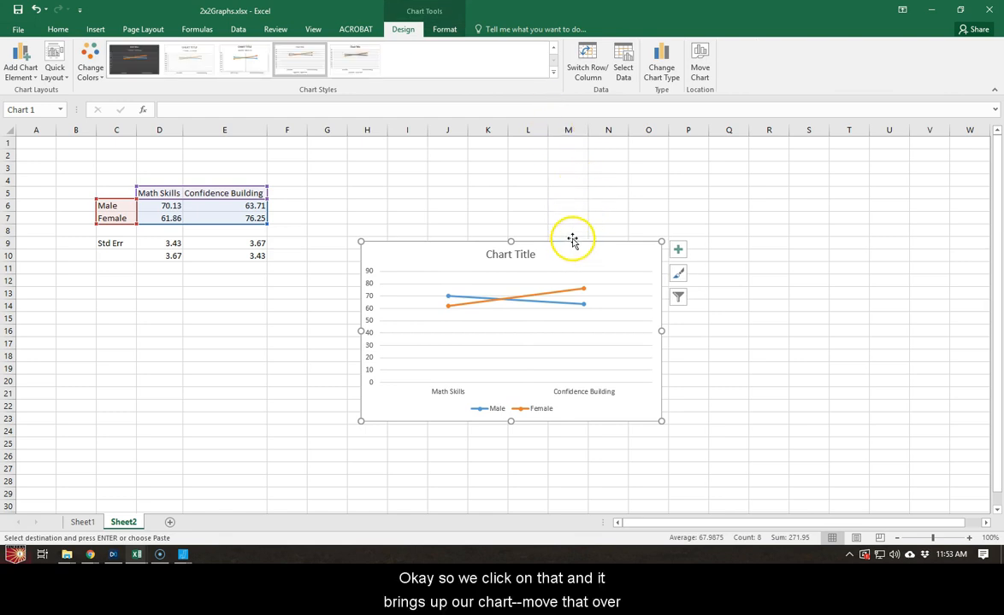
Step: Move the line chart up beside the data table and enlarge it to span about columns G to Q, rows 2 to 22
drag(578, 246, 518, 148)
drag(608, 329, 749, 414)
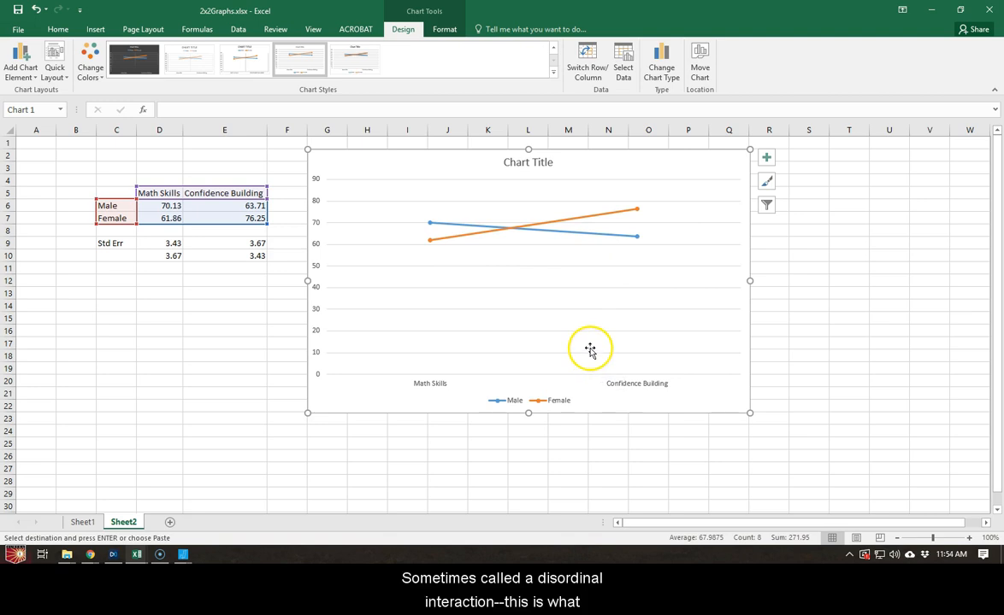
click(587, 308)
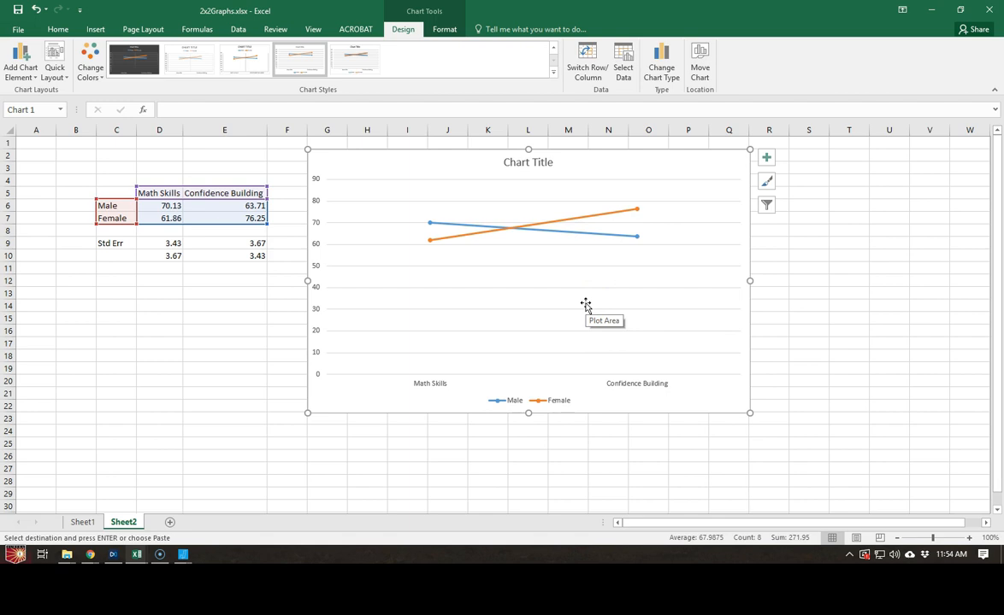
click(598, 335)
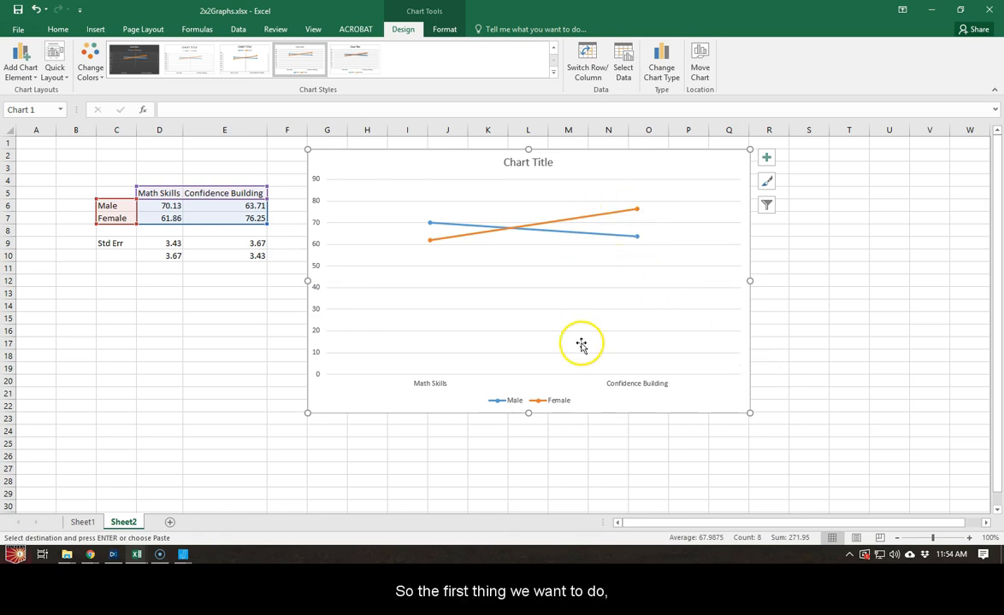
Step: Delete the chart title and remove the primary major horizontal gridlines from the line chart
click(545, 167)
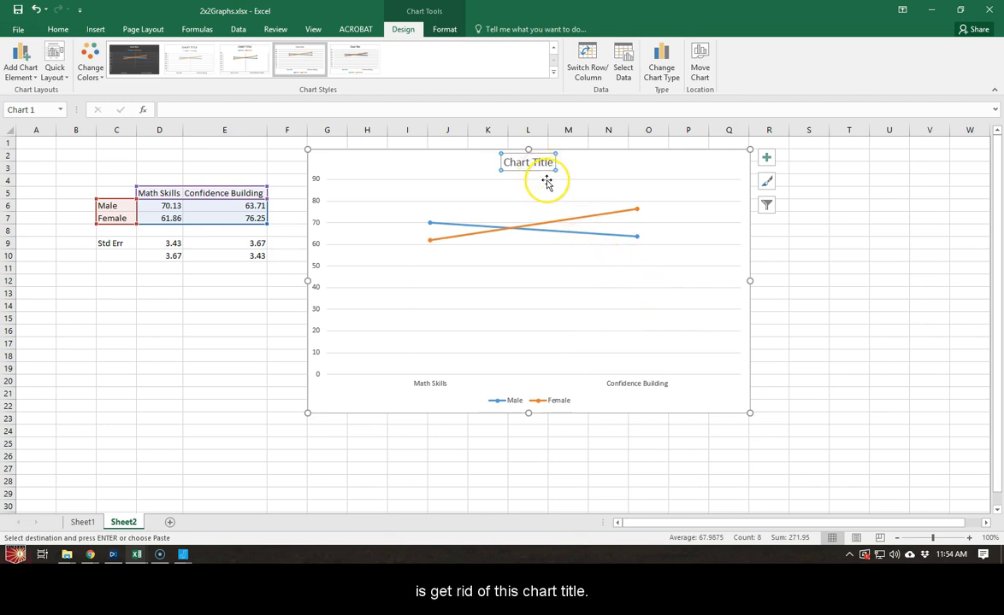
key(Delete)
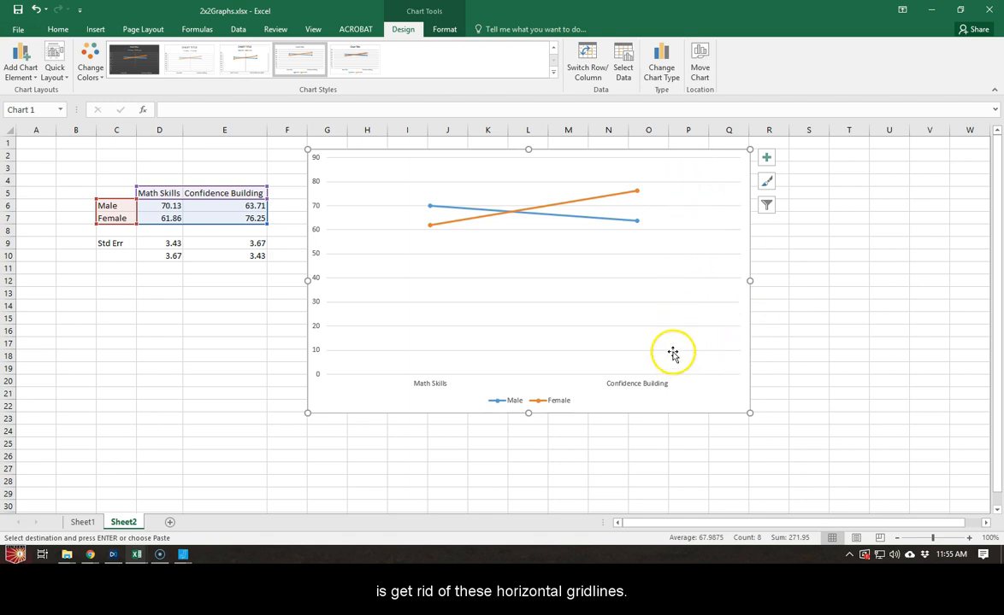
click(27, 69)
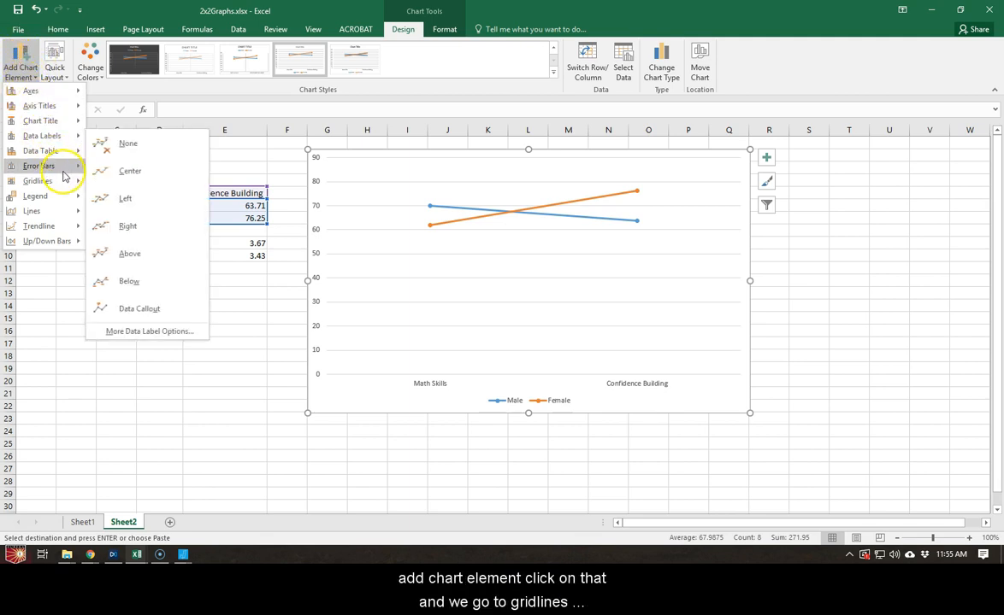
mouse_move(61, 181)
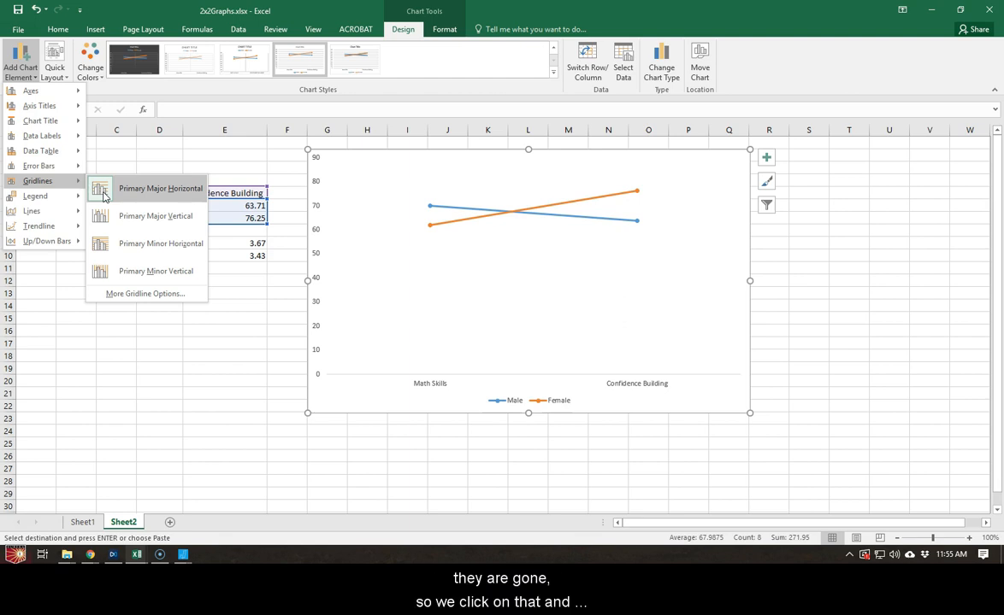
click(103, 191)
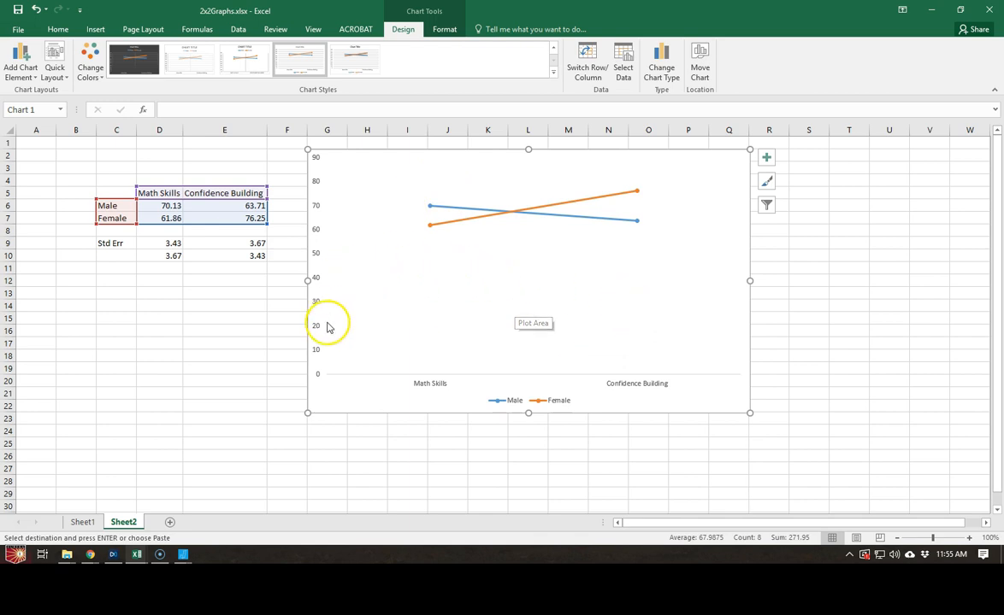
click(19, 75)
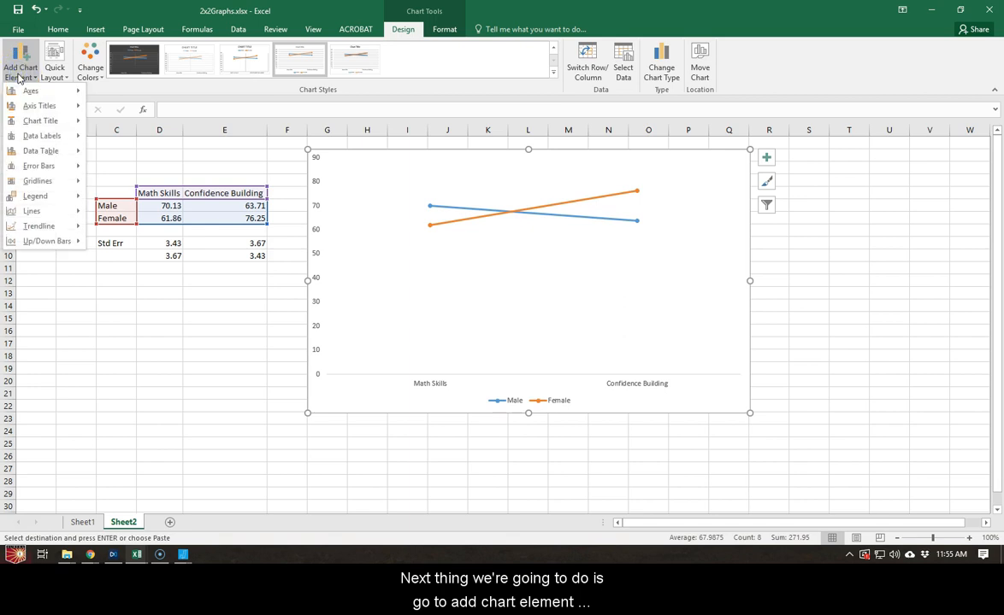
mouse_move(29, 109)
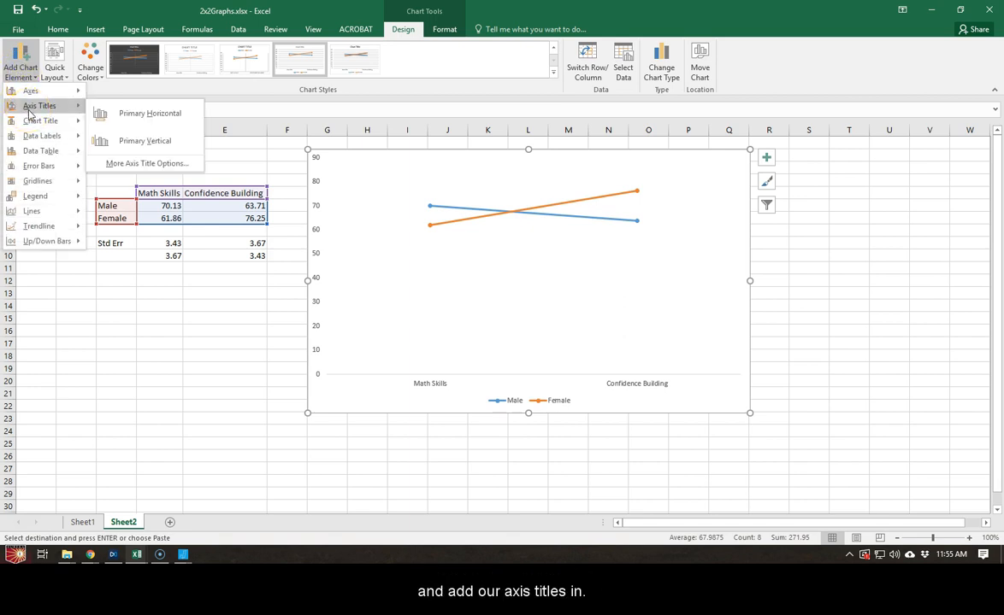
click(21, 64)
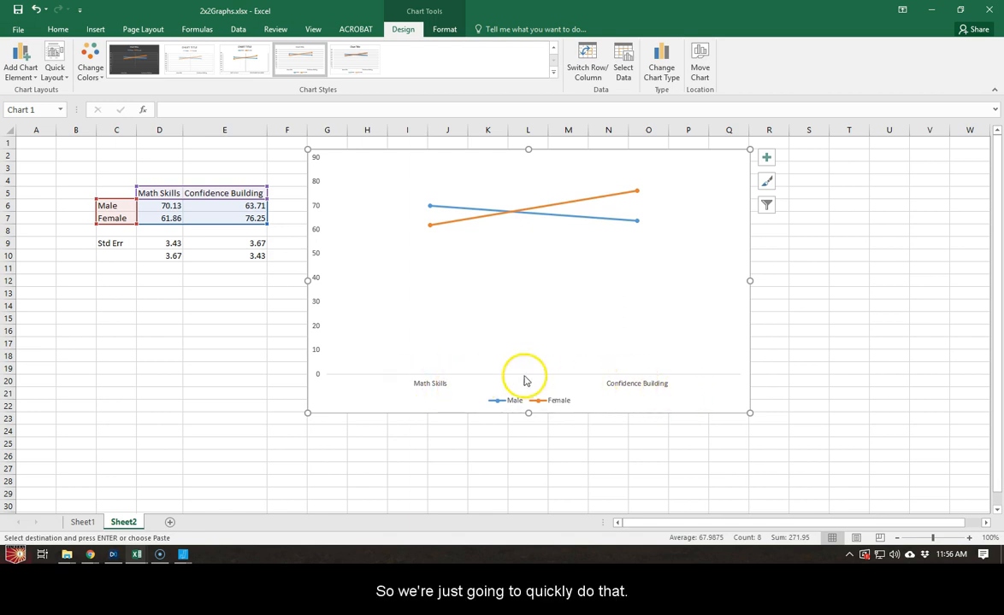
Step: Switch the chart's rows and columns so sex is the category axis, and add a primary horizontal axis title reading "Sex"
click(591, 72)
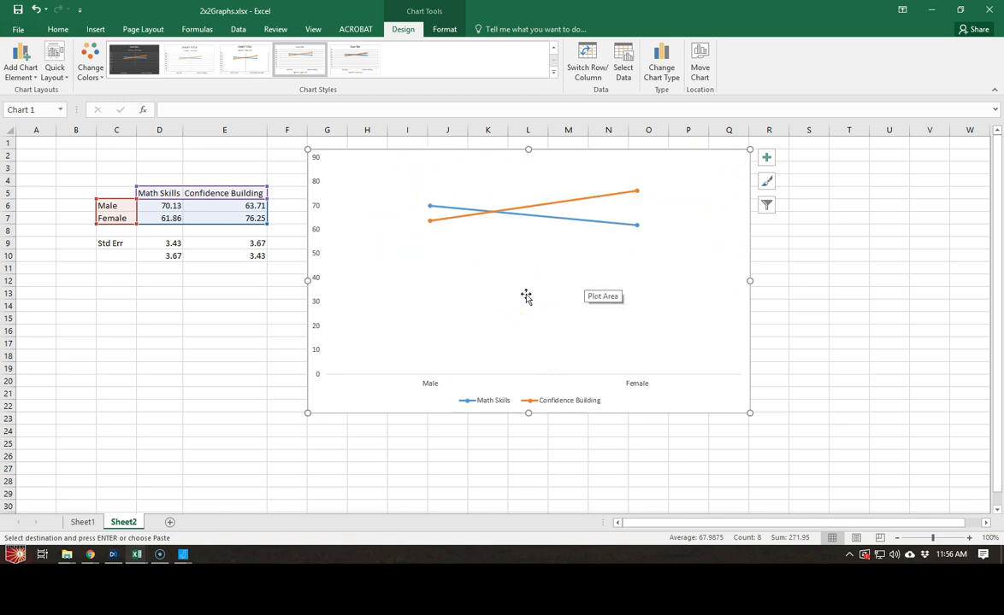
click(26, 65)
mouse_move(41, 108)
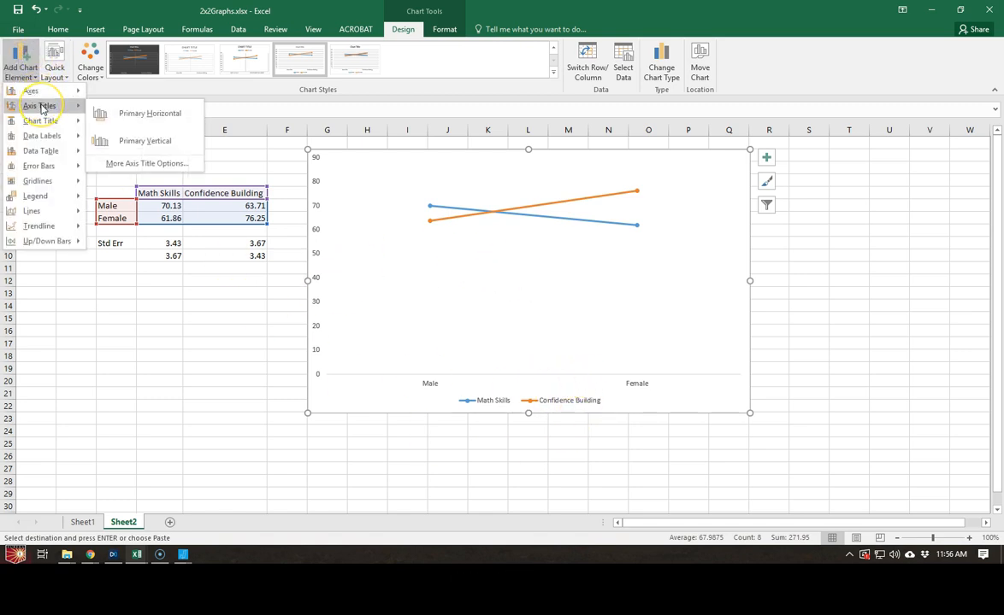
click(130, 109)
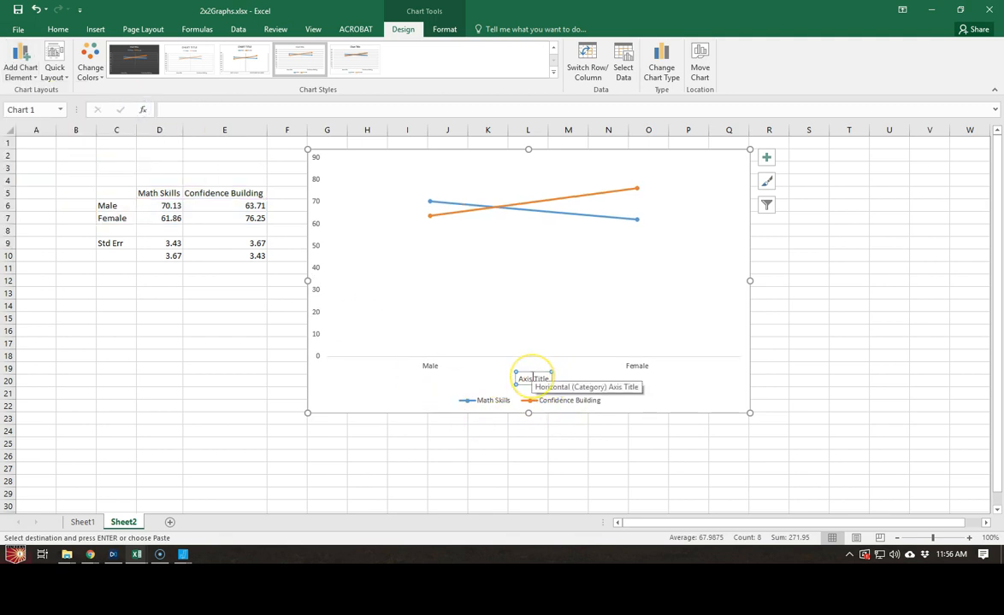
click(531, 377)
click(531, 376)
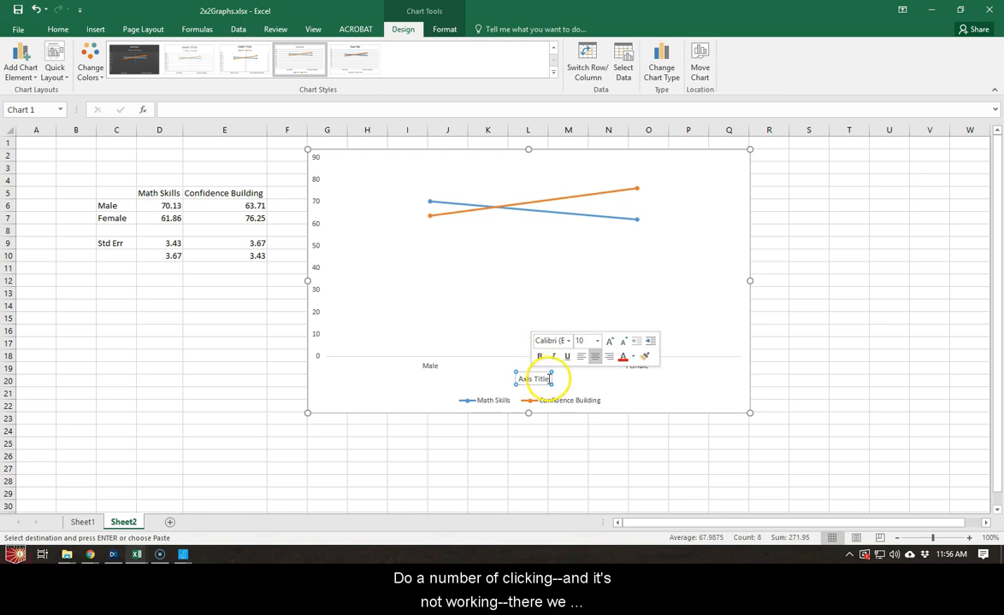
click(547, 379)
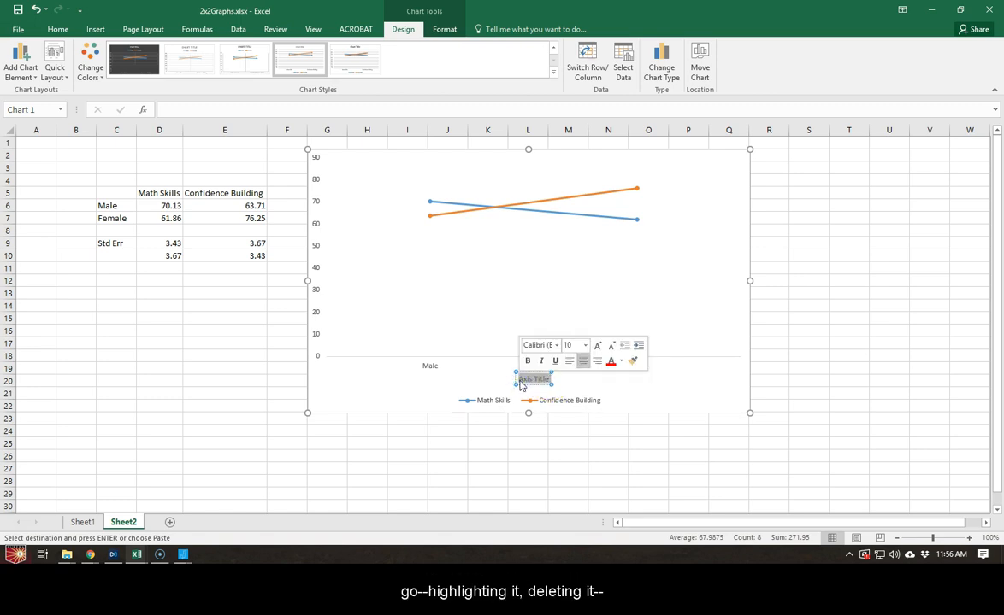
key(Delete)
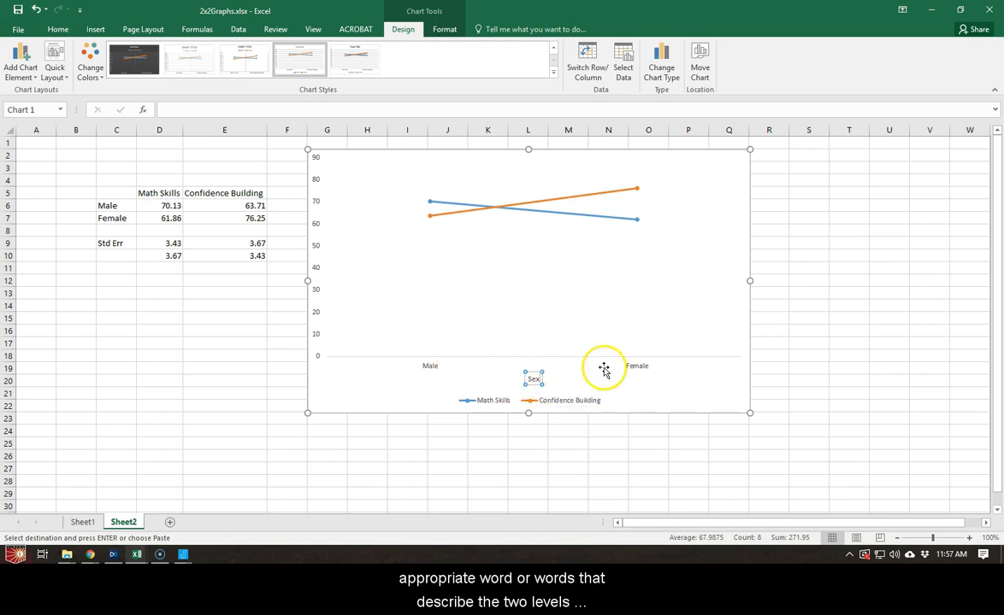
click(610, 456)
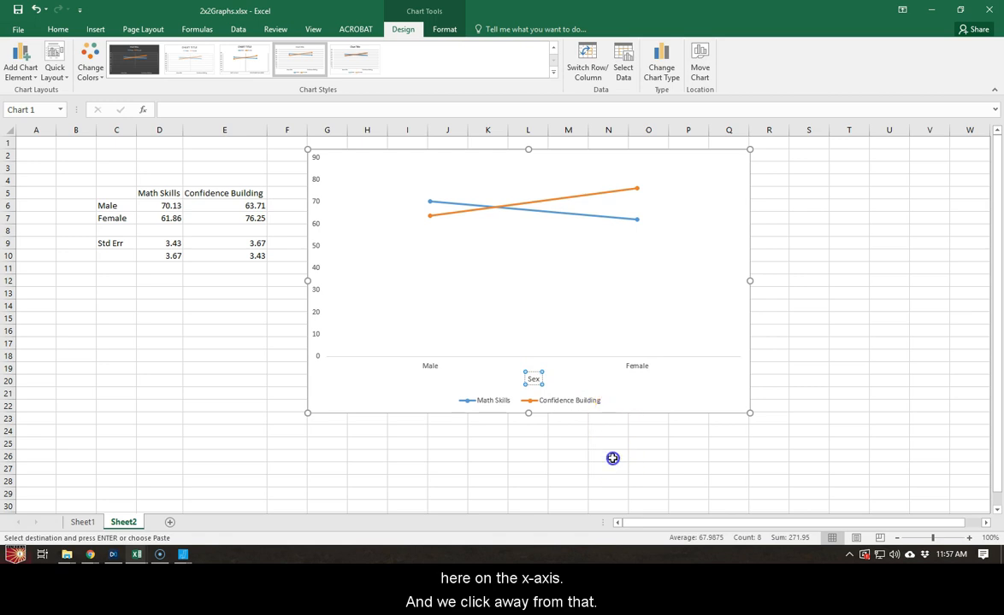
Step: Add a primary vertical axis title to the line chart reading "Statistics Exam Score (out of 100)"
click(349, 408)
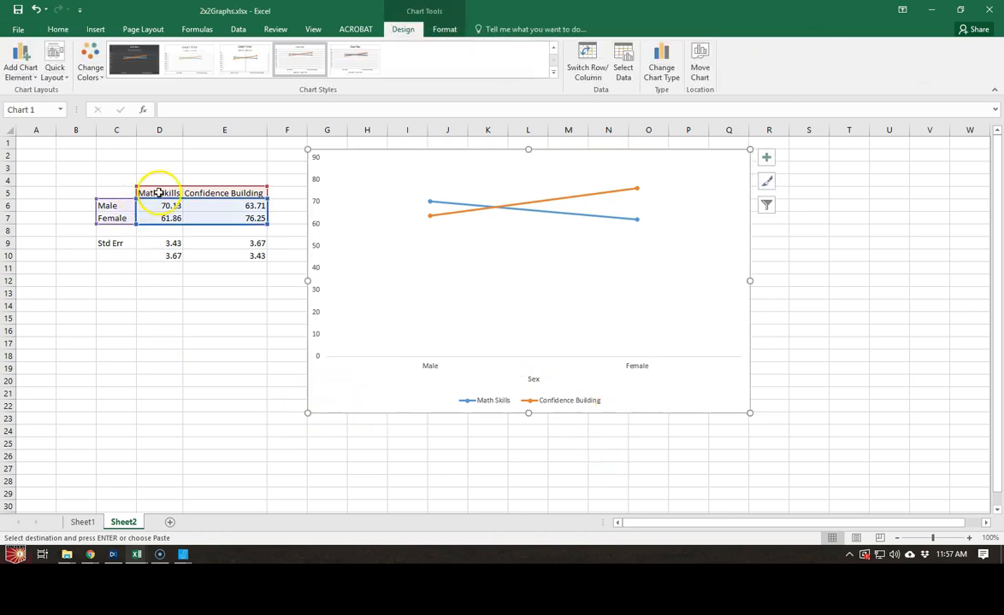
click(34, 77)
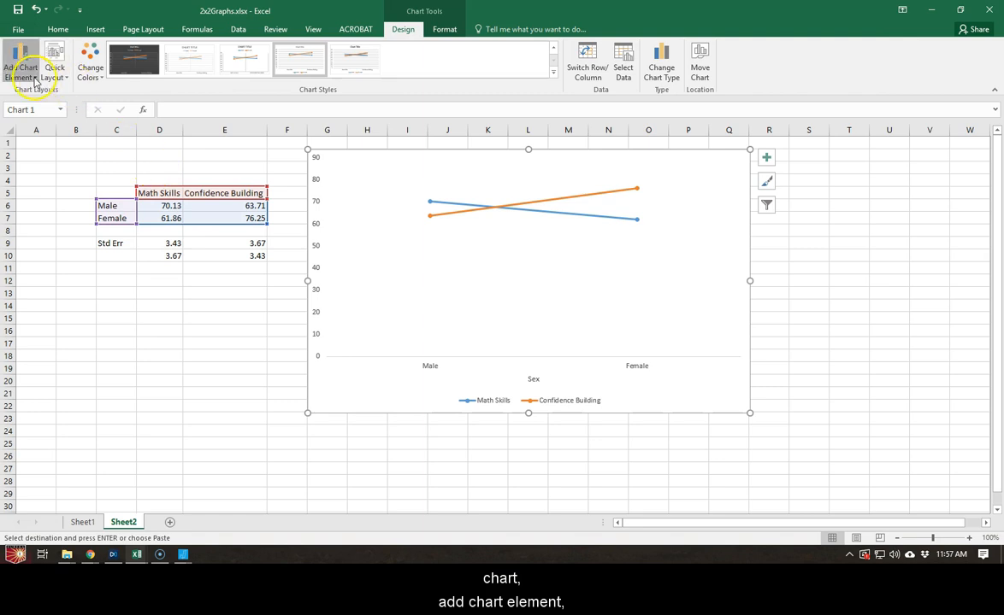
mouse_move(45, 112)
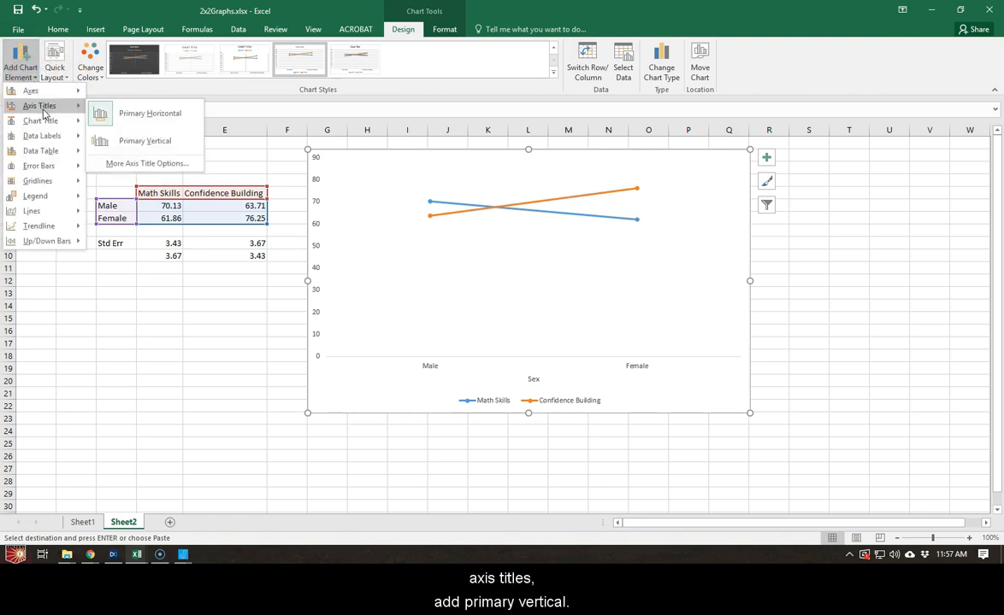
click(128, 140)
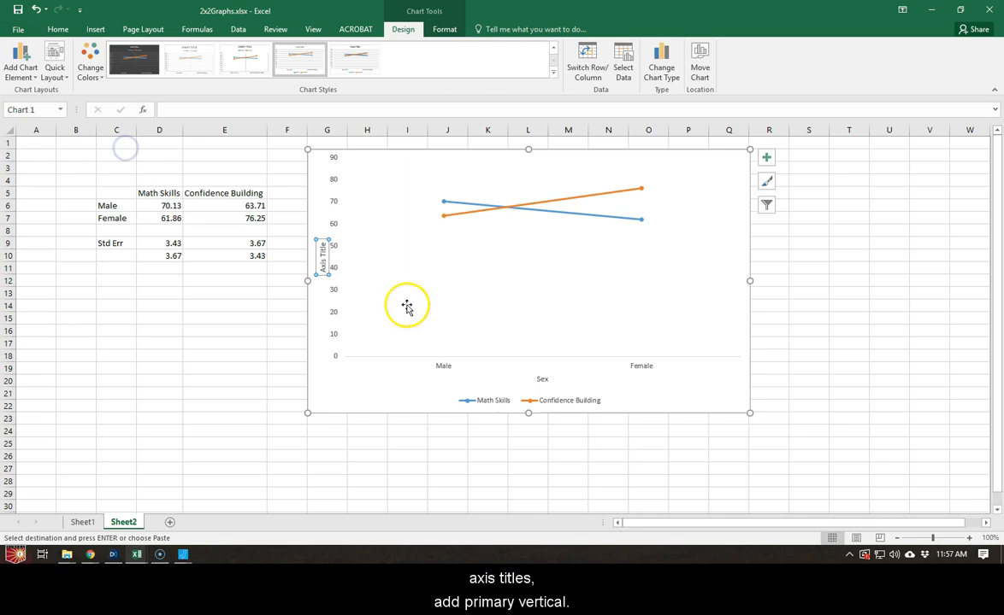
triple_click(321, 263)
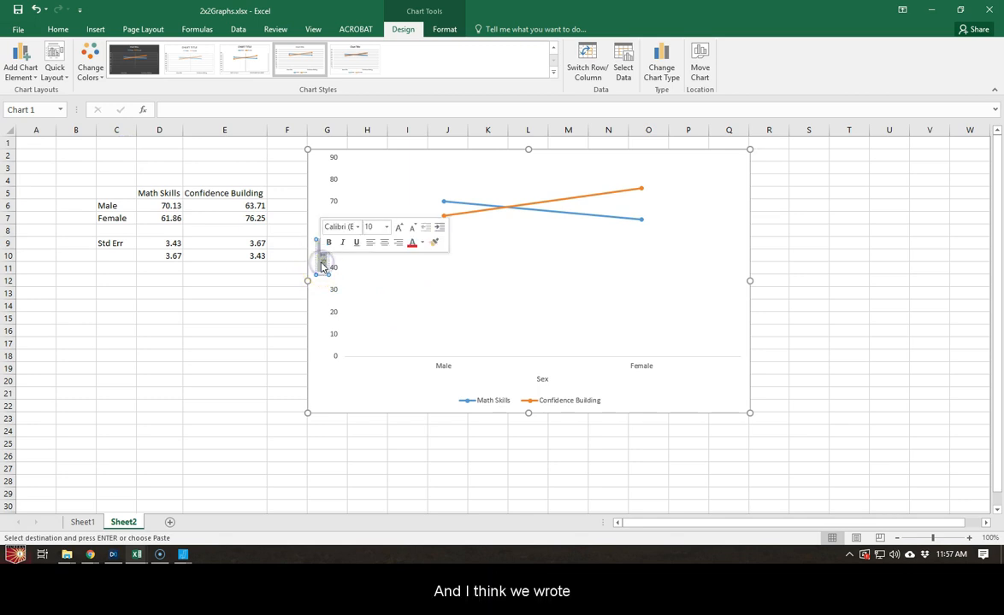
text(Statist)
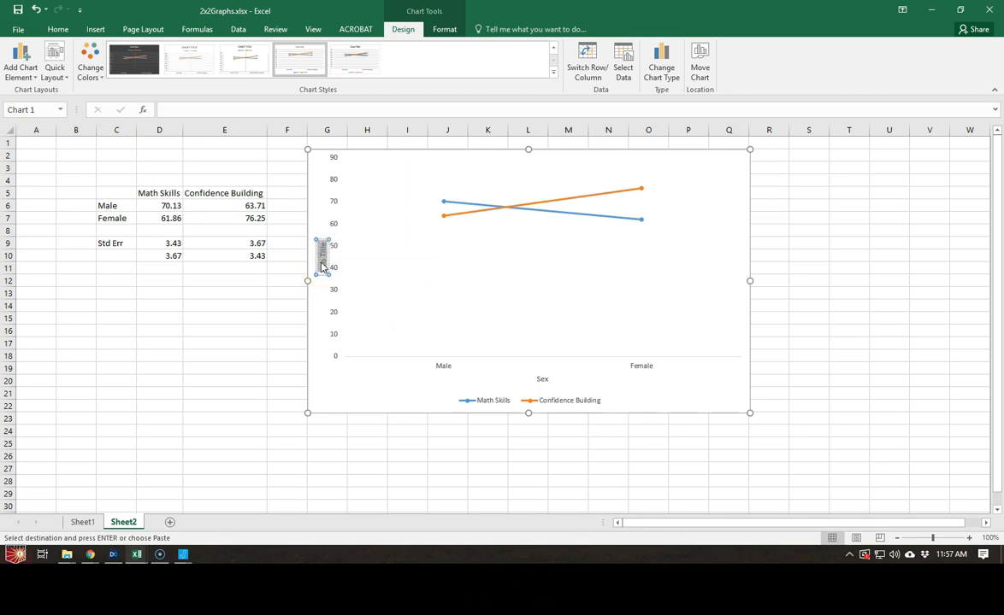
text(ics)
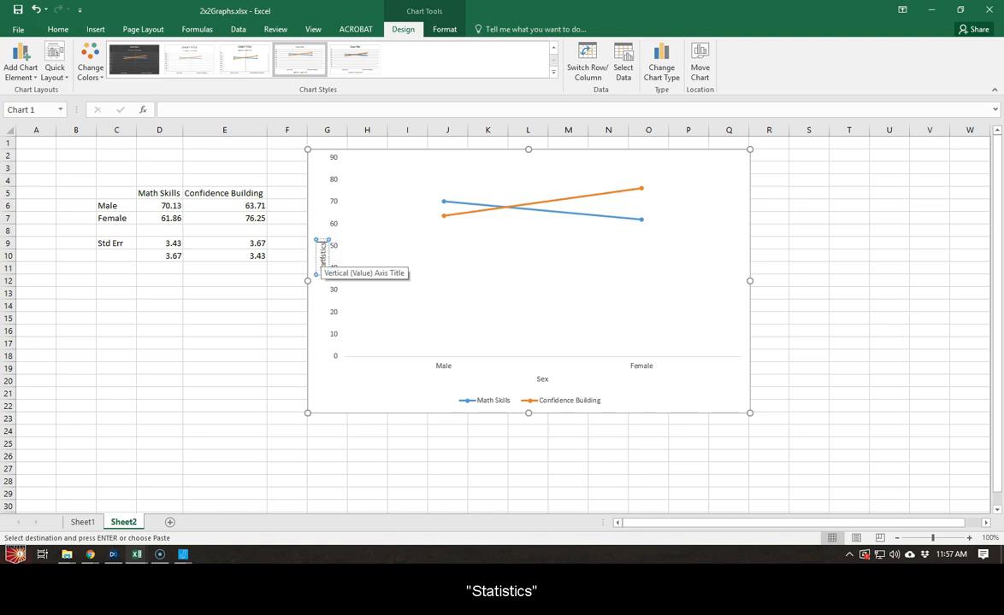
text( exam score)
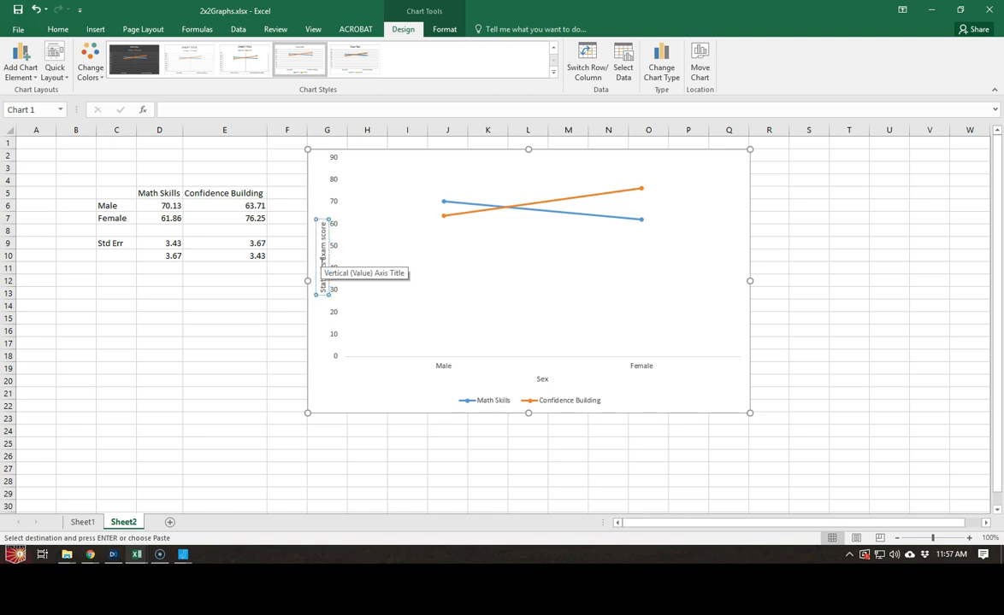
key(BackSpace)
key(BackSpace)
key(BackSpace)
key(BackSpace)
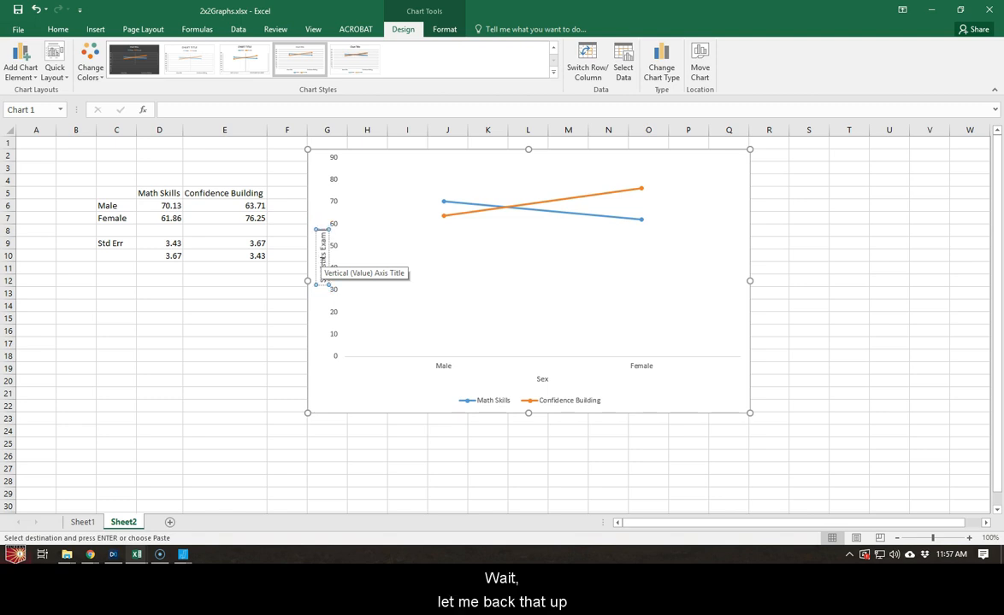
text(ore)
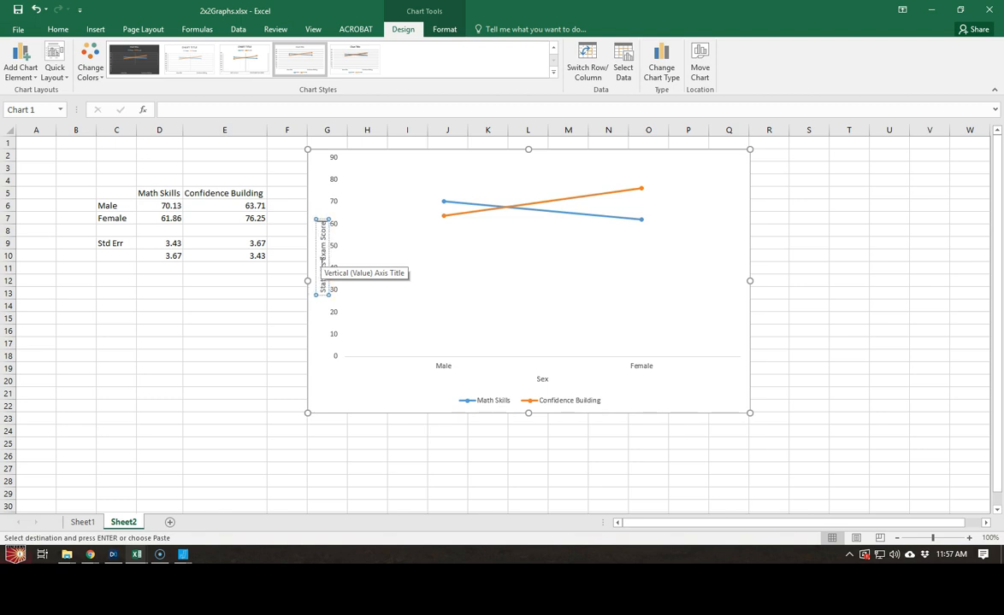
text( (out of 100)
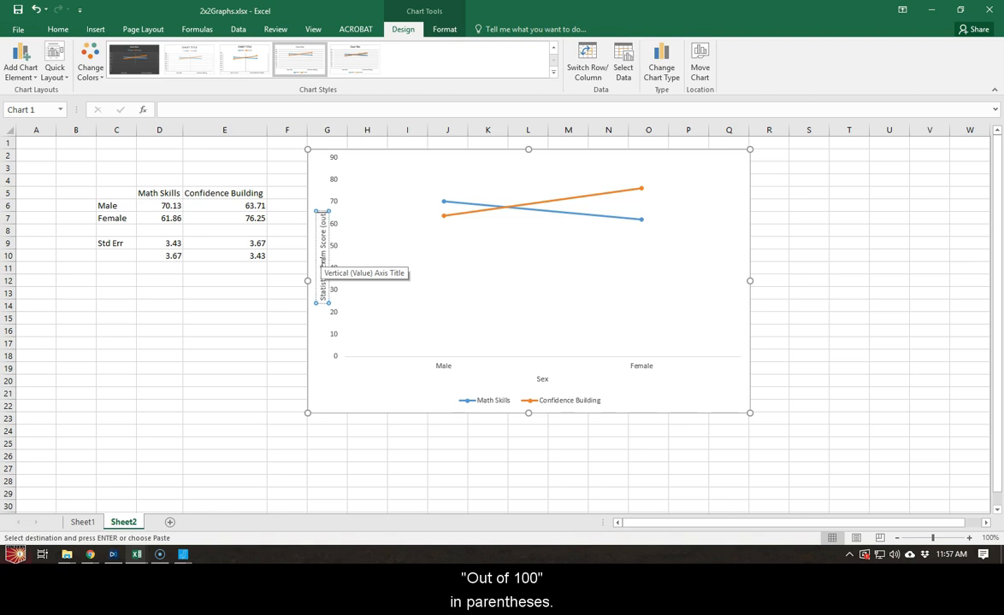
text())
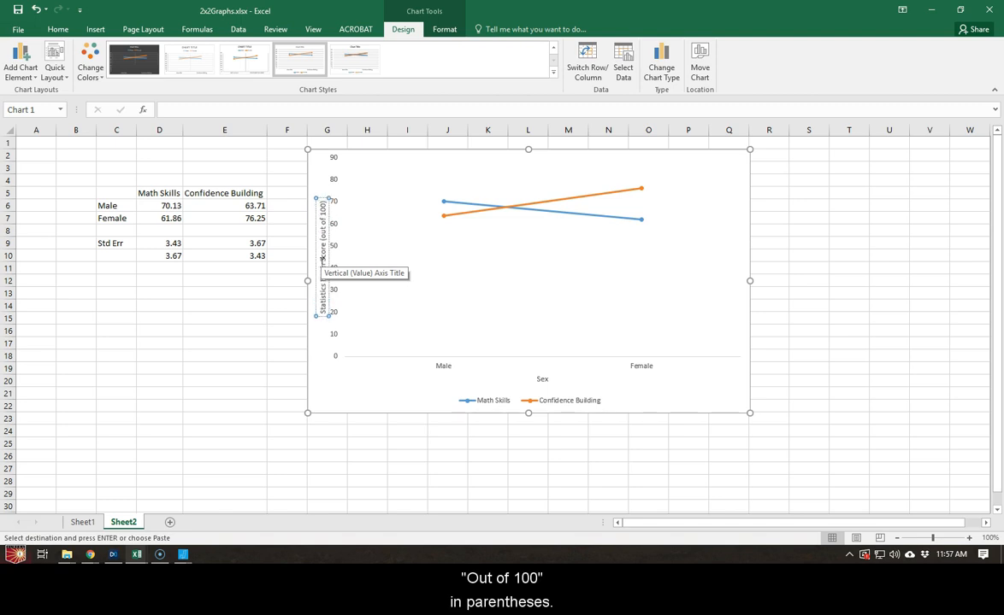
click(389, 415)
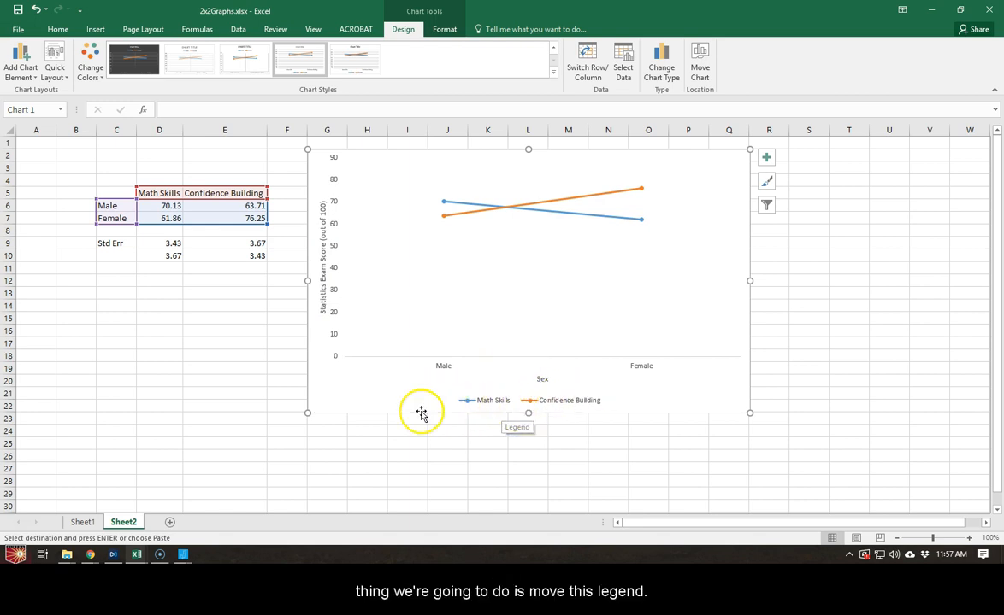
Step: Preview the right and left legend positions, and place the chart's legend above the plot area with the Top option
click(21, 66)
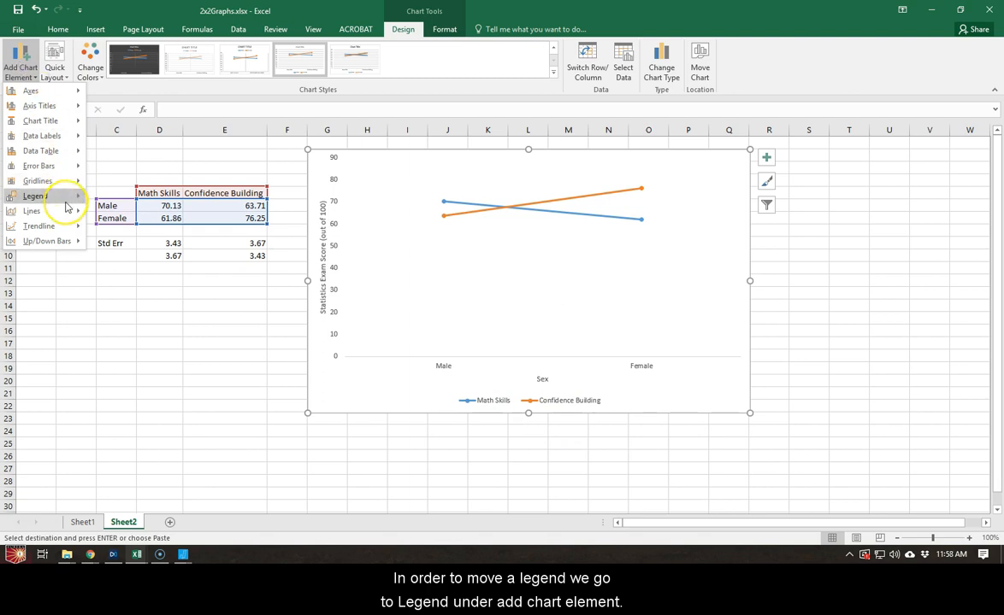
mouse_move(67, 197)
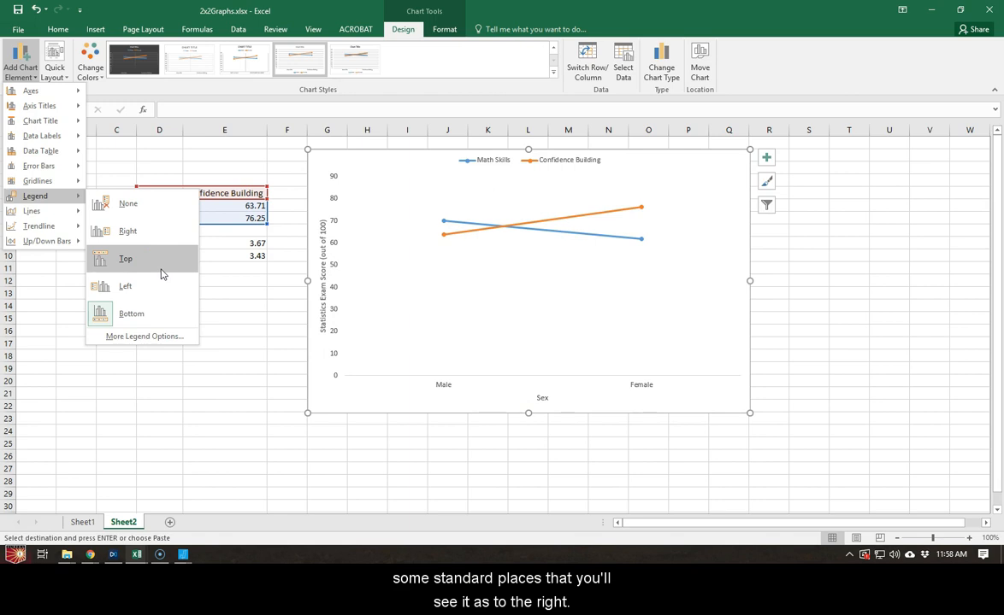
click(172, 232)
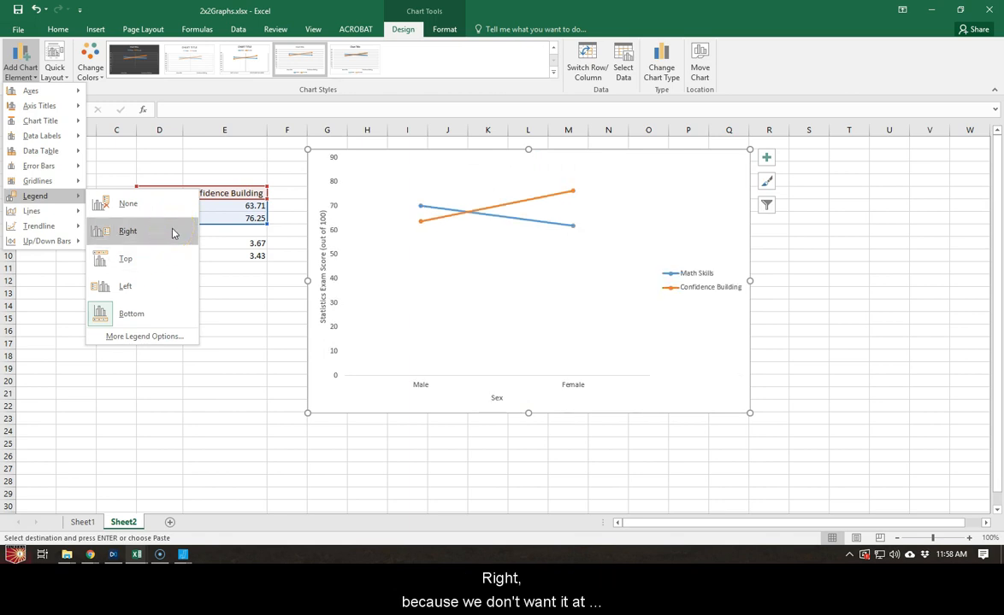
click(169, 311)
click(166, 293)
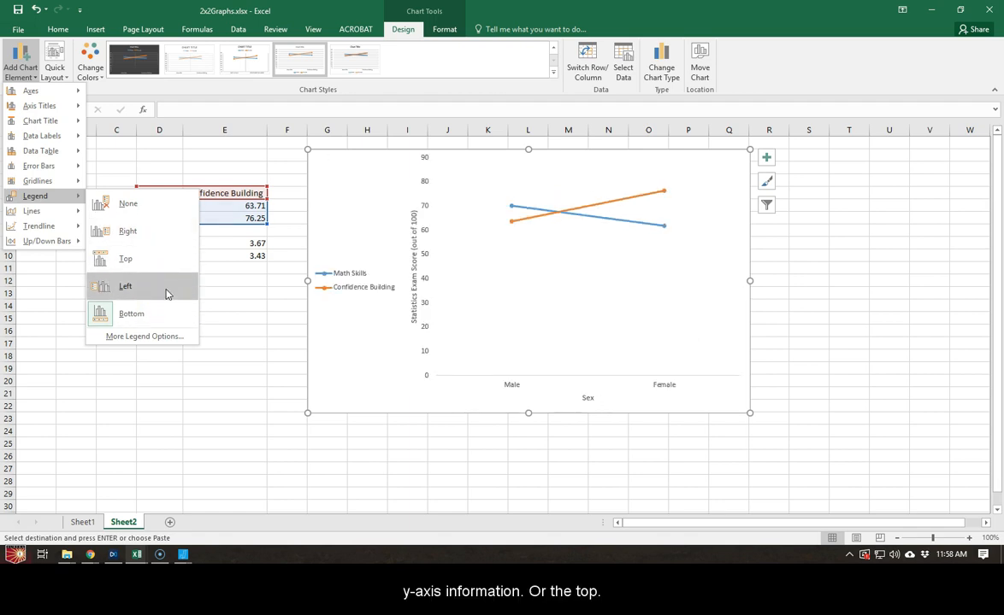
click(172, 266)
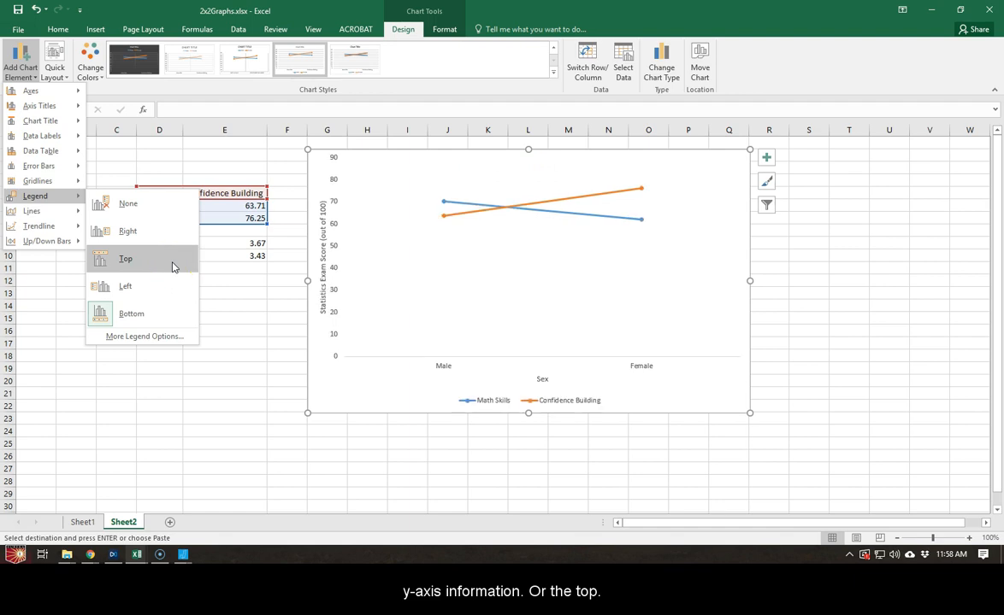
click(153, 264)
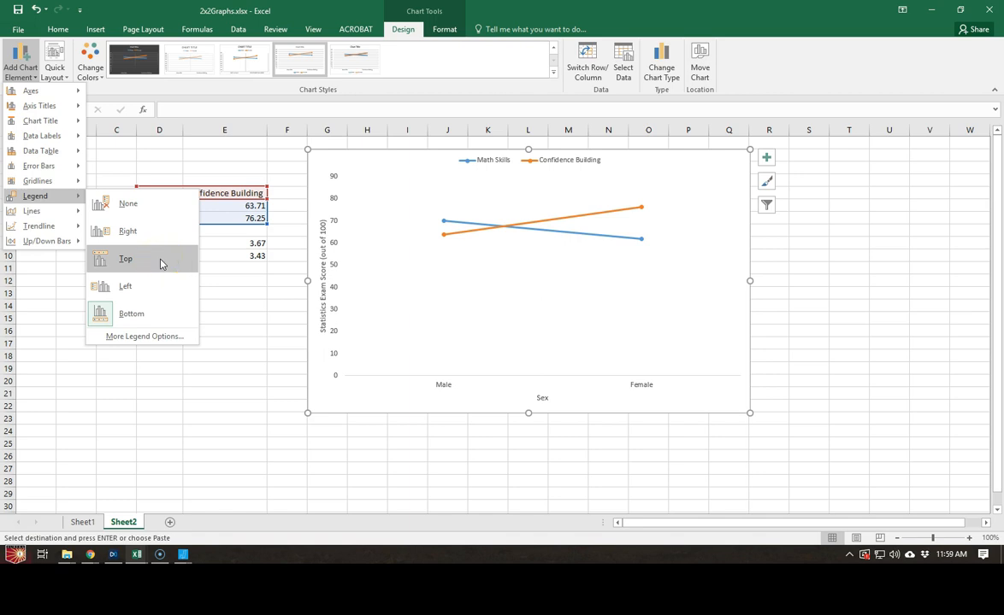
click(160, 260)
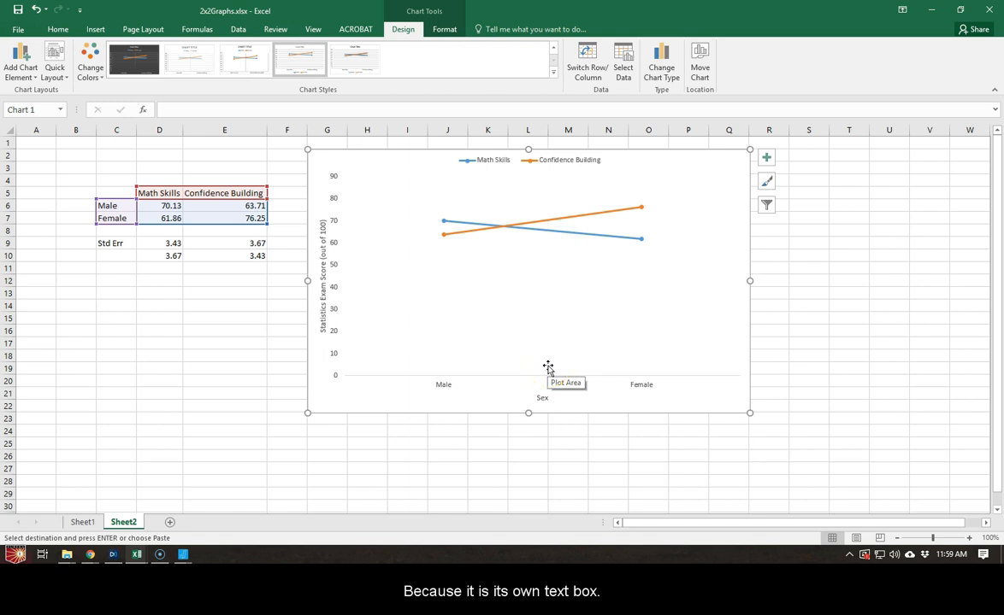
Step: Format the horizontal category axis with a solid black line
double_click(645, 387)
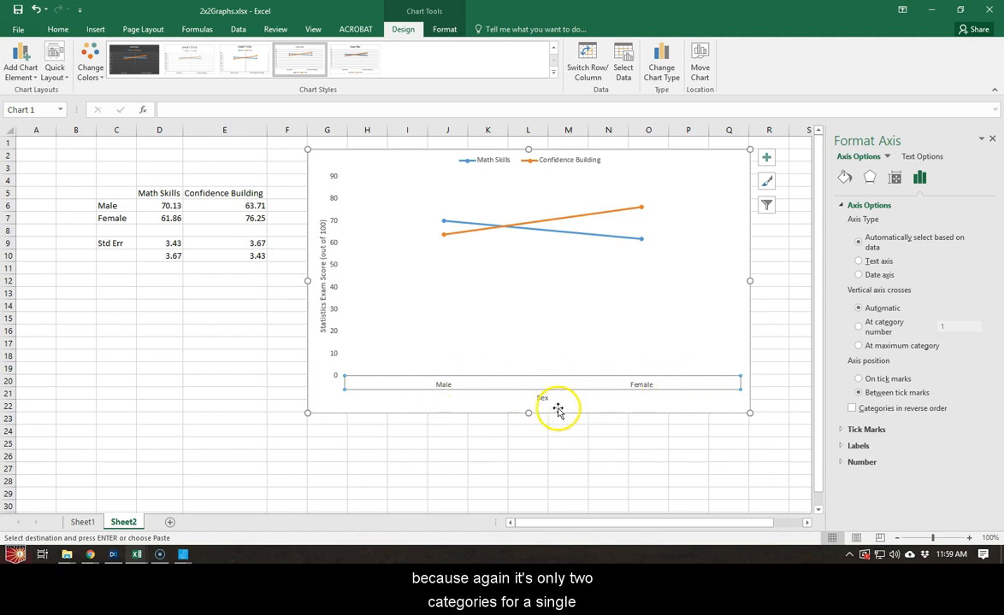
click(843, 178)
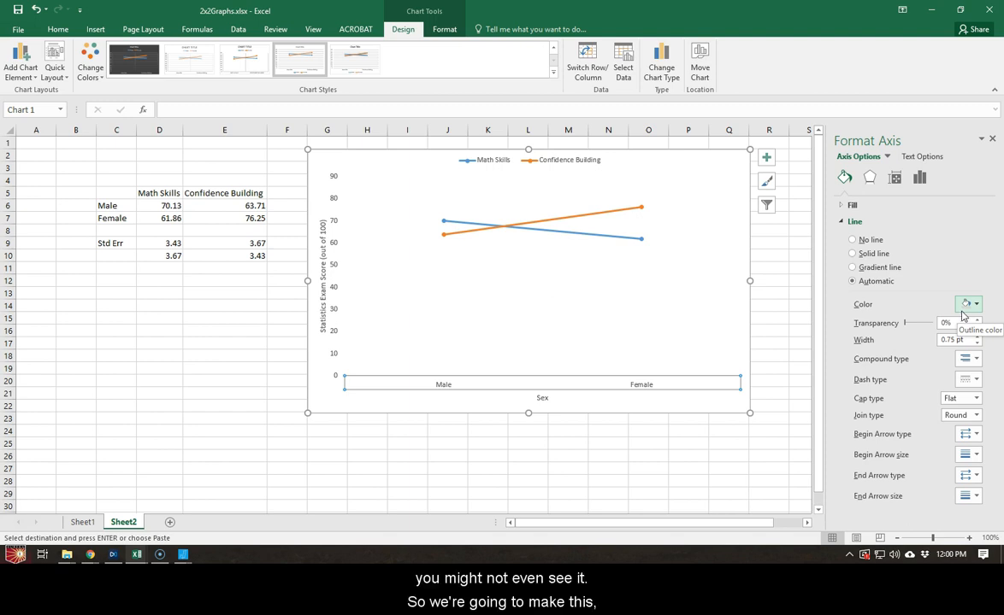
click(967, 306)
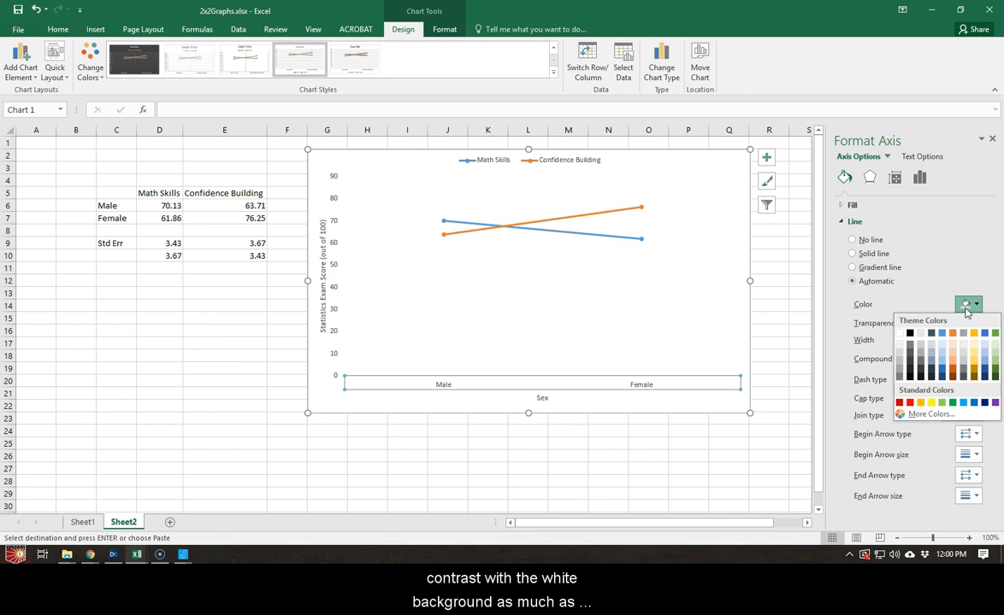
click(910, 332)
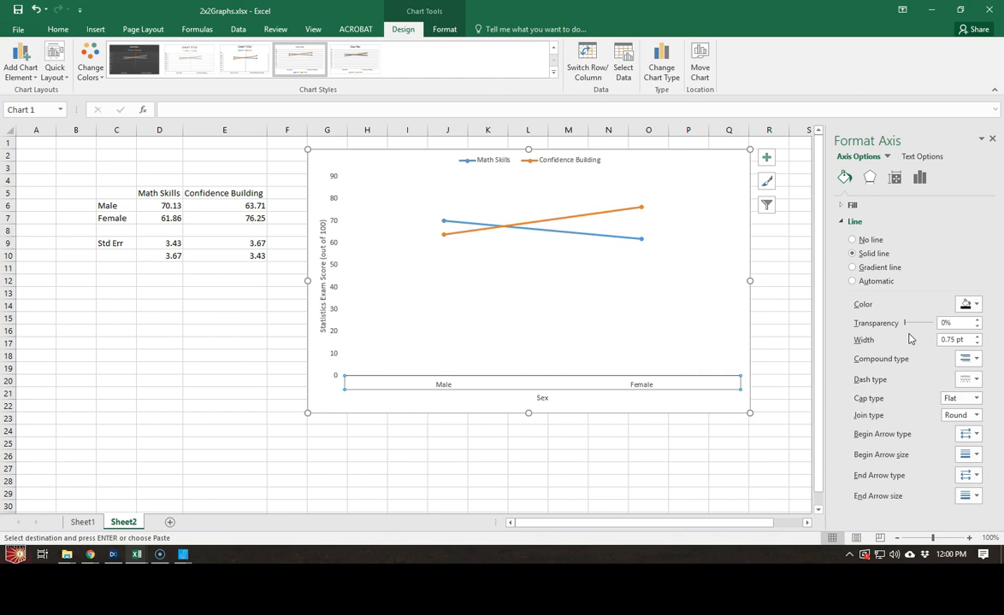
click(719, 416)
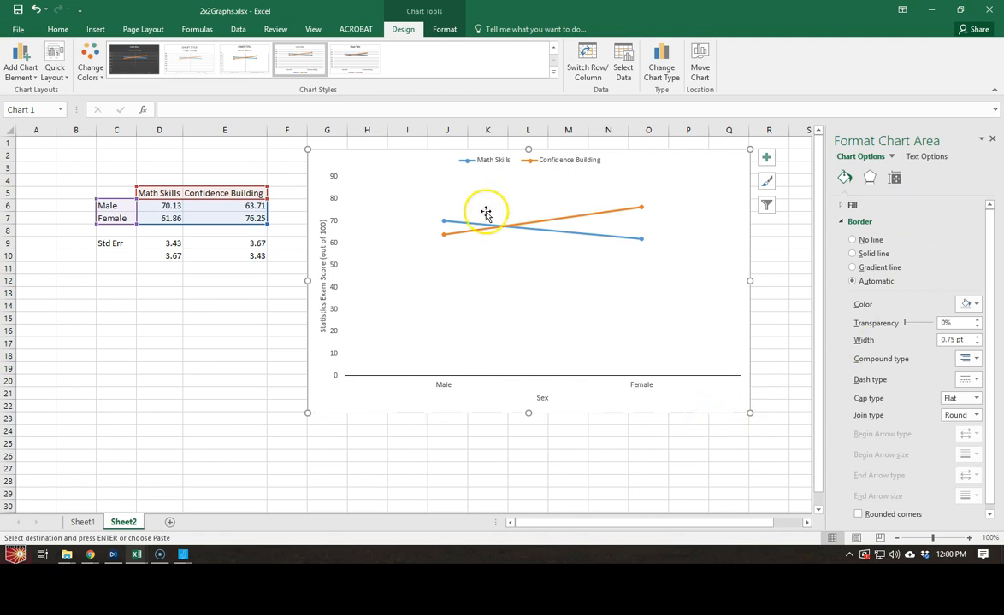
Step: Set the maximum bound of the chart's vertical value axis to 100
double_click(333, 309)
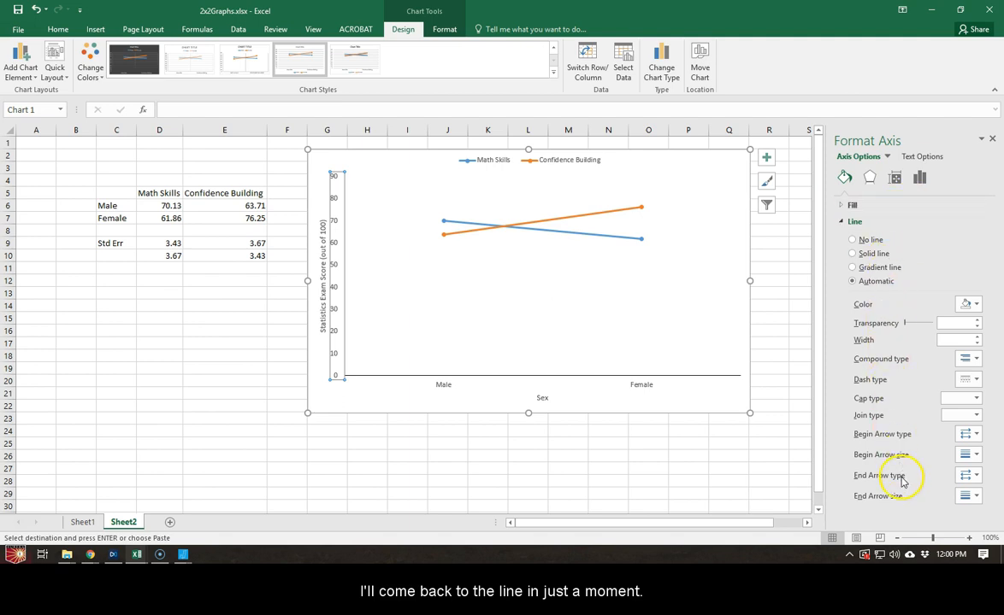
click(920, 179)
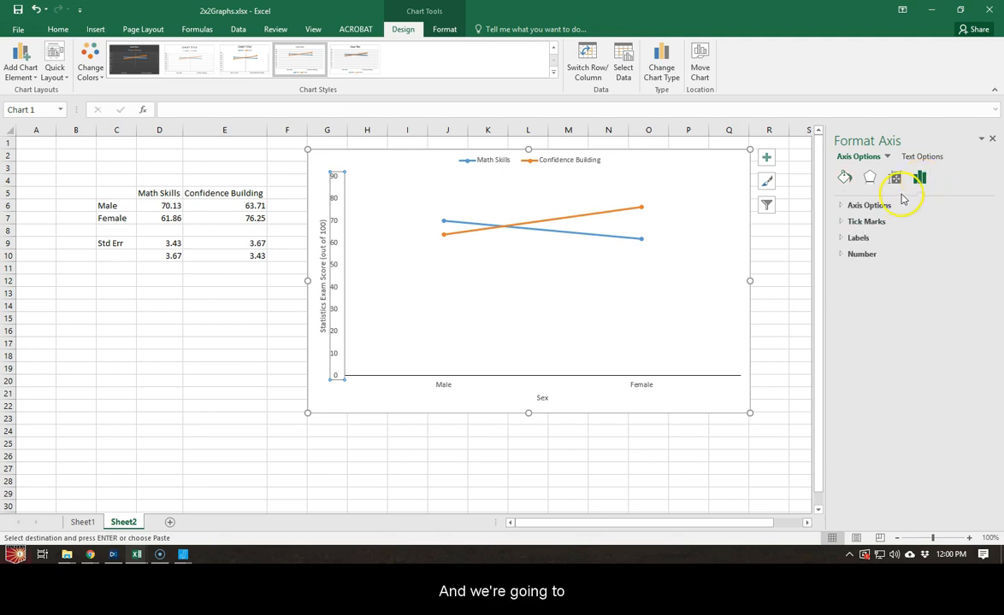
click(887, 208)
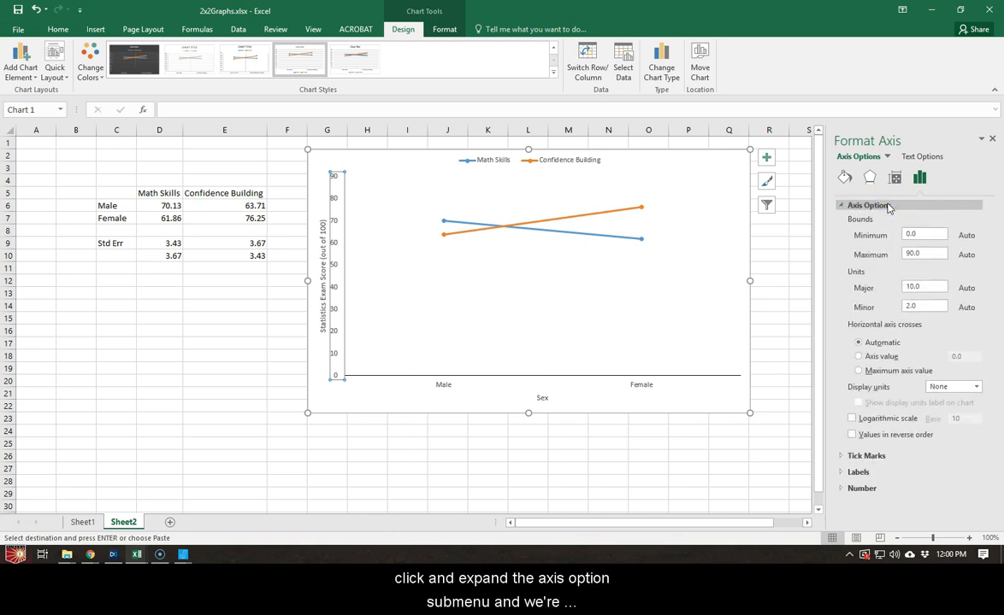
click(932, 458)
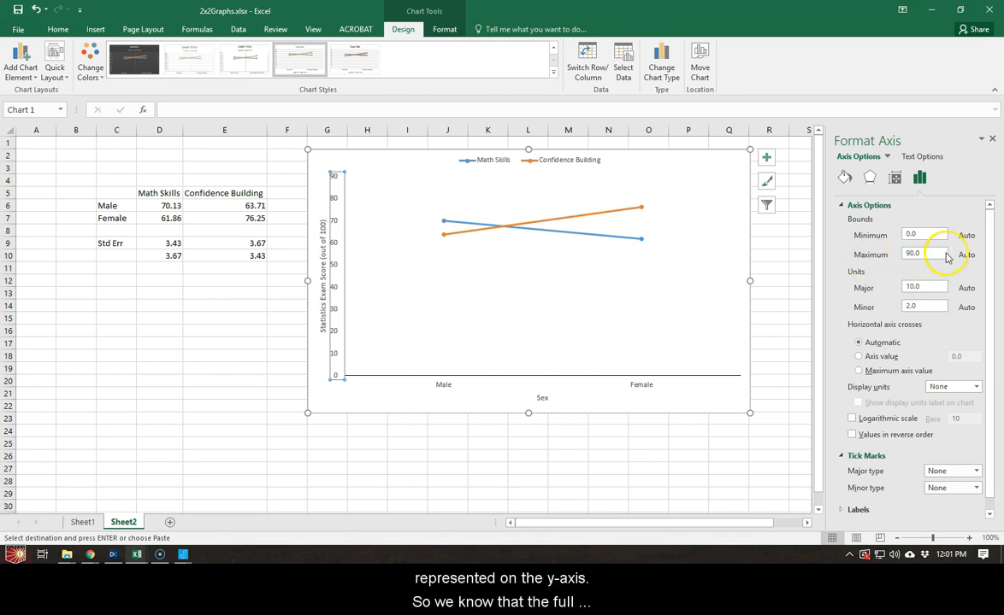
click(915, 256)
drag(915, 255, 891, 258)
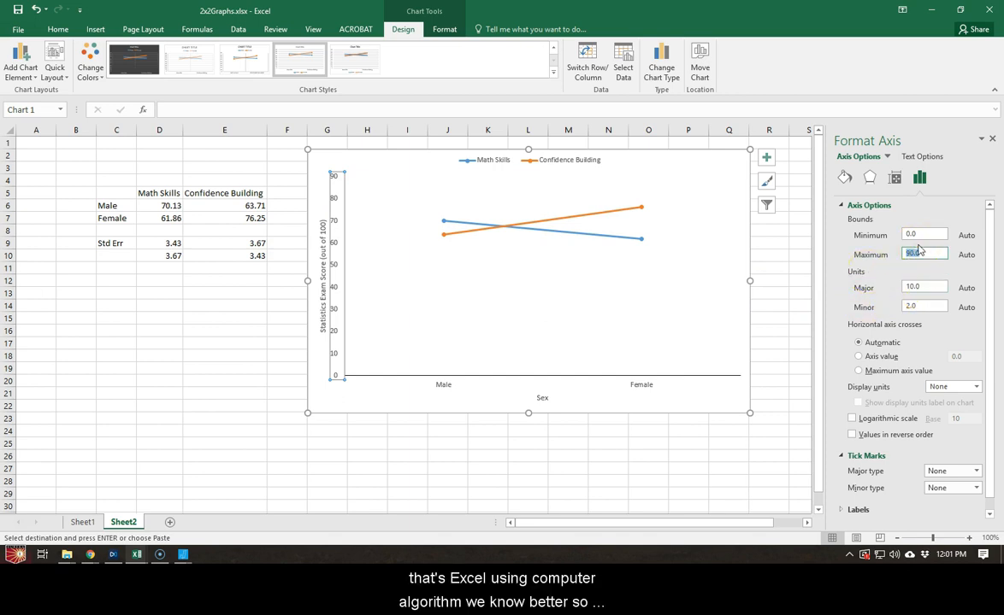
text(1)
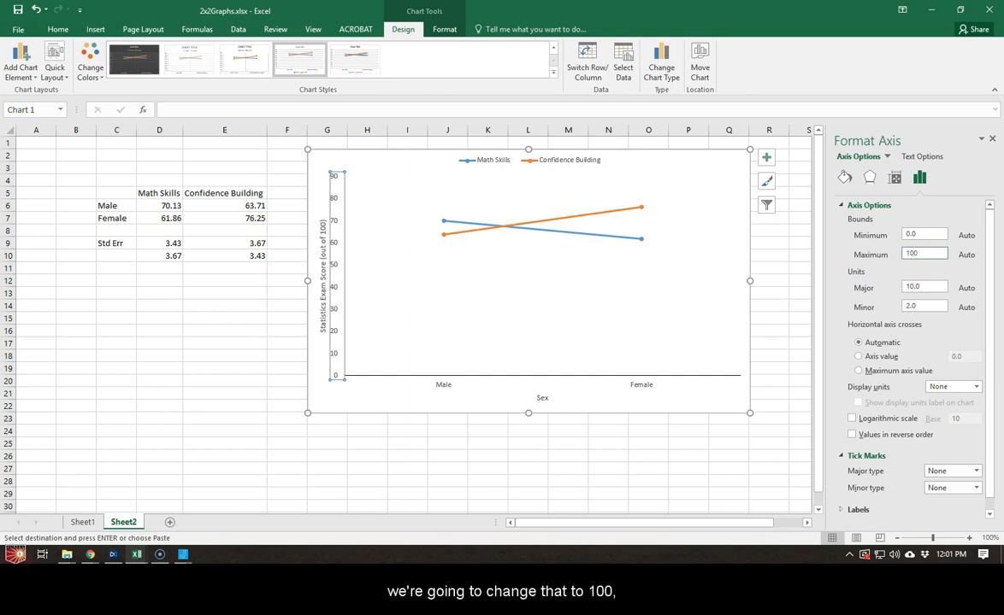
key(Return)
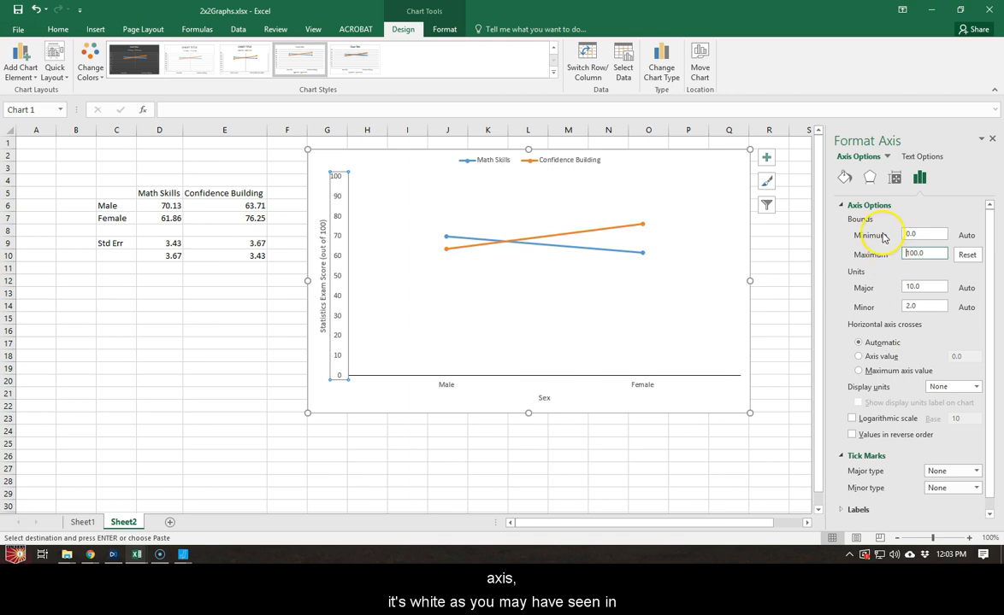
Step: Set the vertical axis's major tick marks to Outside
click(844, 177)
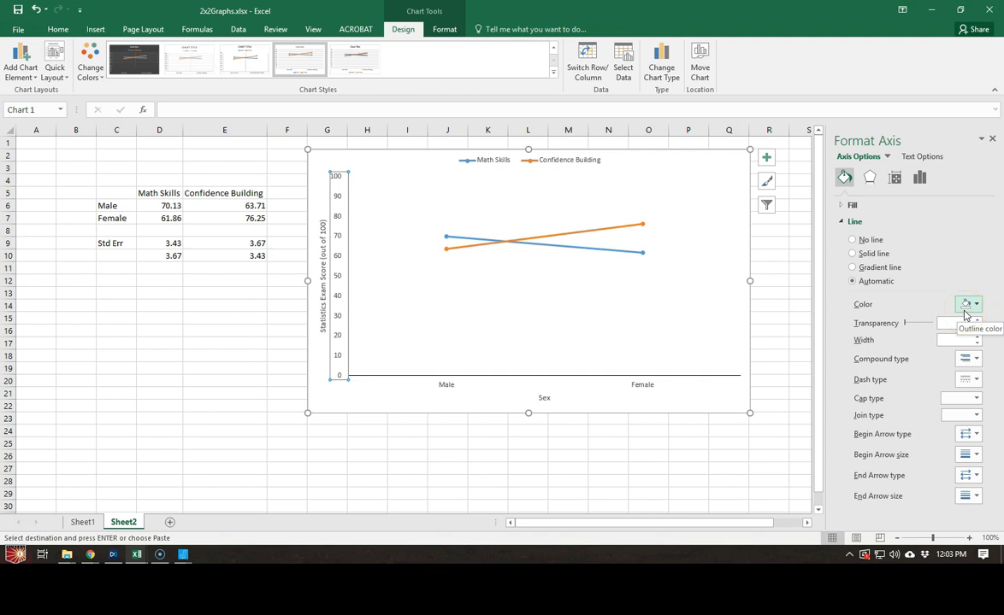
click(920, 178)
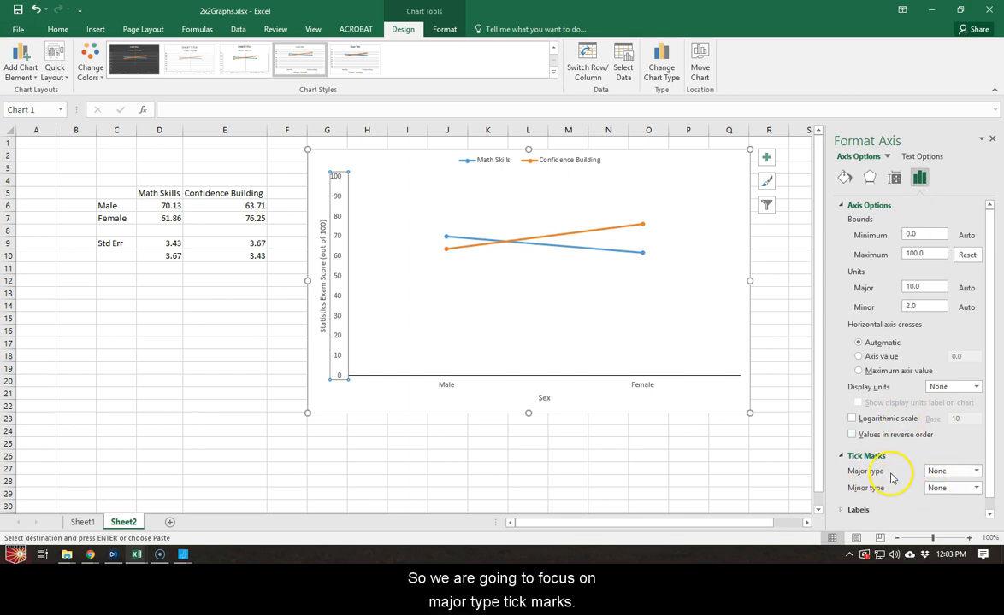
click(939, 472)
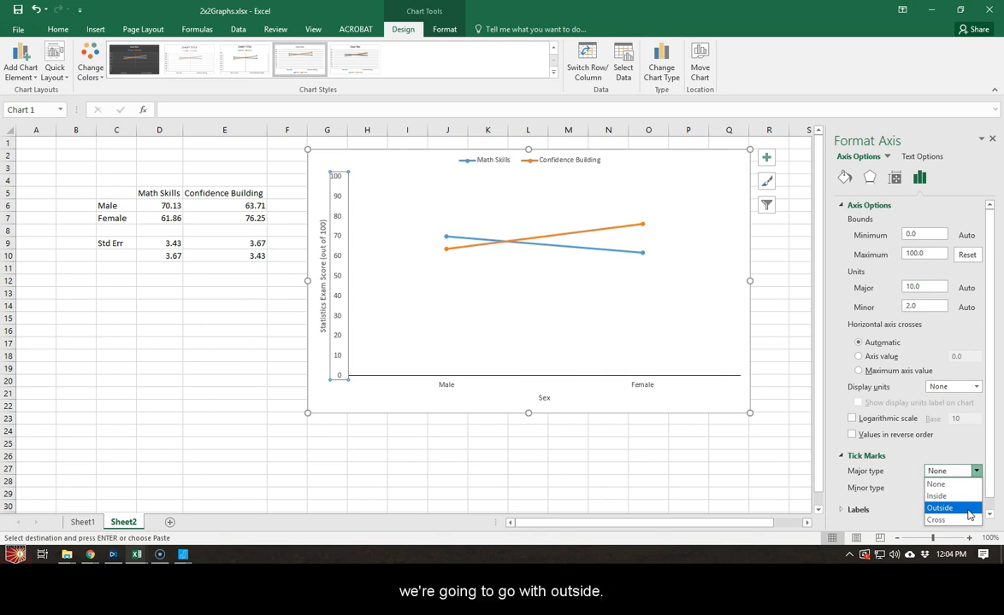
click(970, 510)
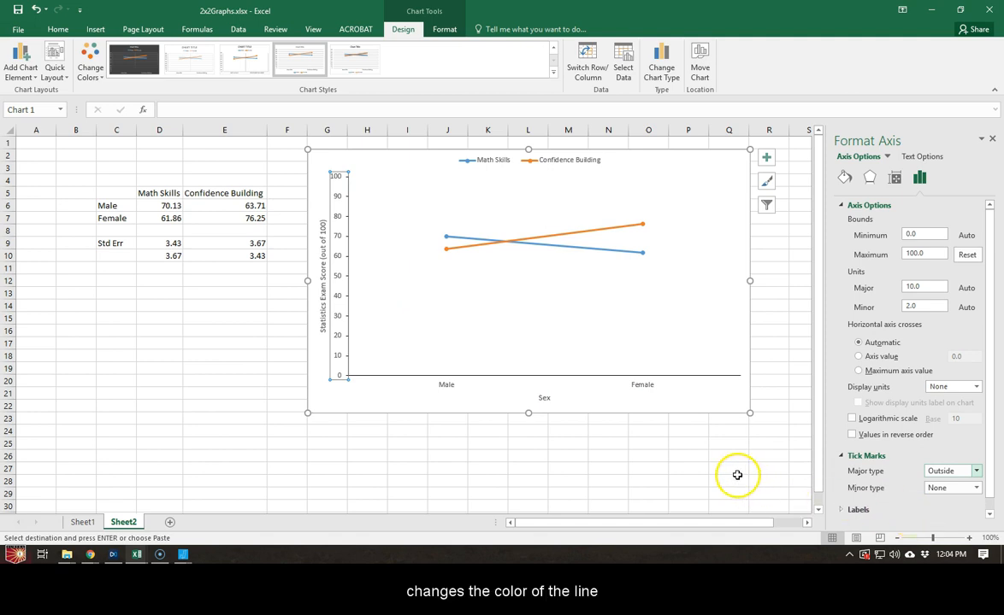
click(635, 415)
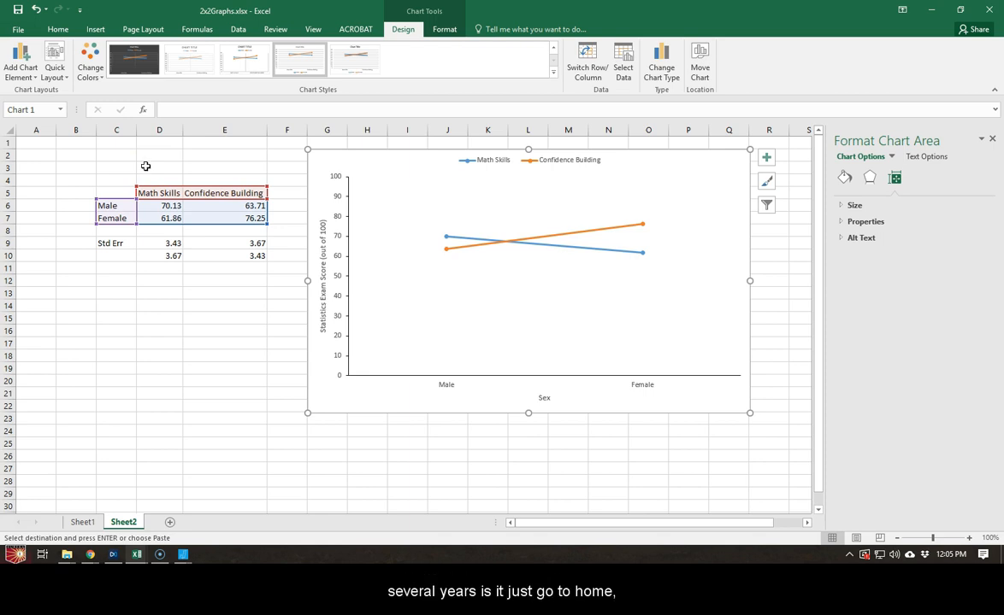
Step: Enlarge the chart legend's text to font size 14
click(62, 32)
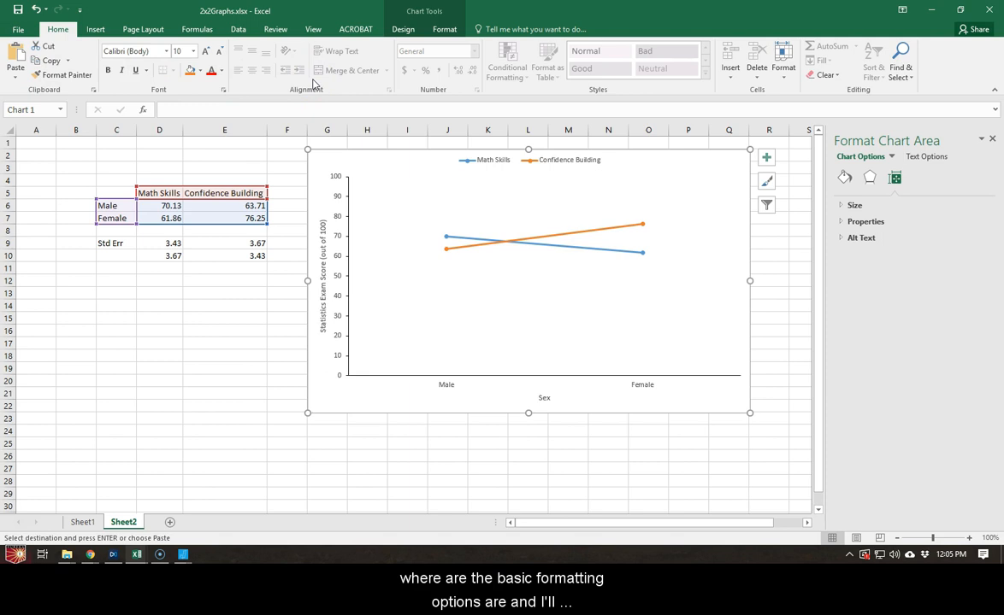
click(578, 160)
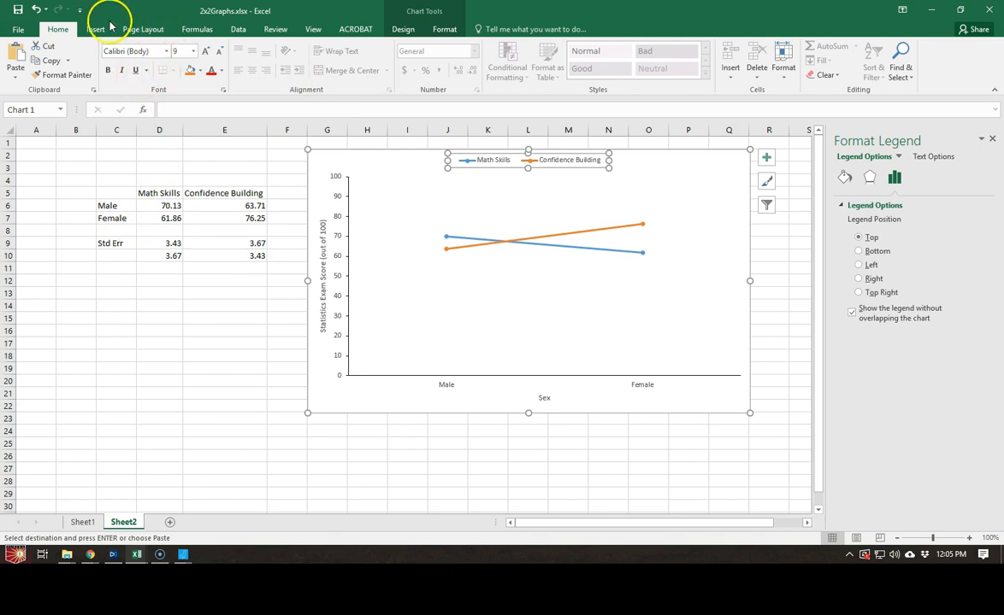
click(135, 83)
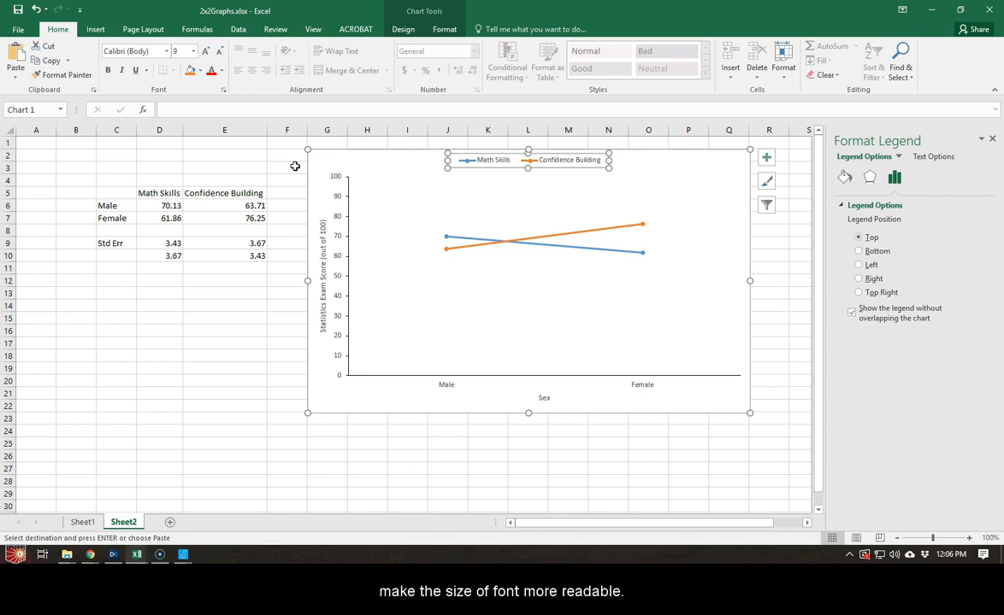
click(182, 50)
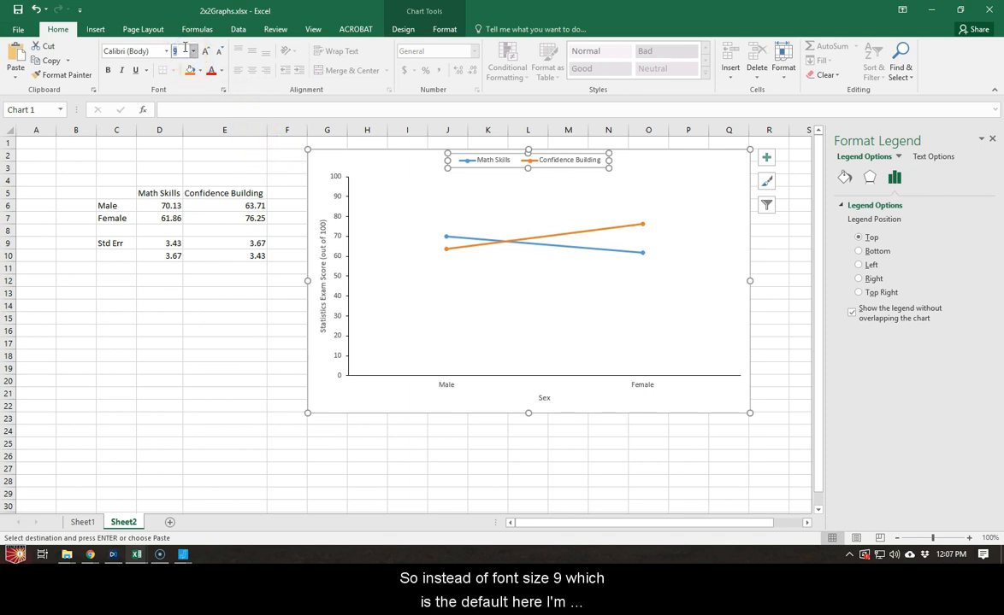
text(14)
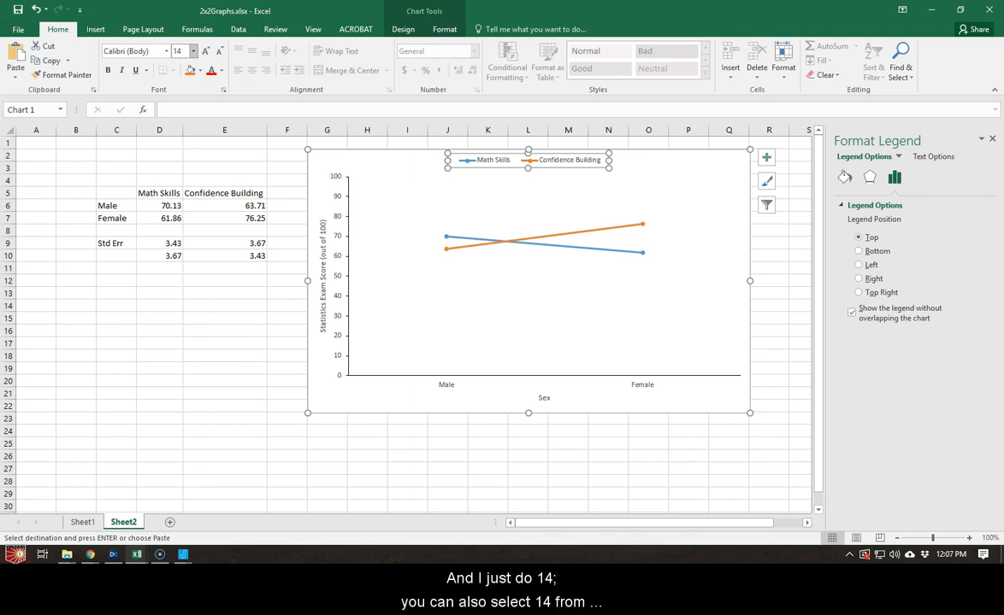
click(193, 51)
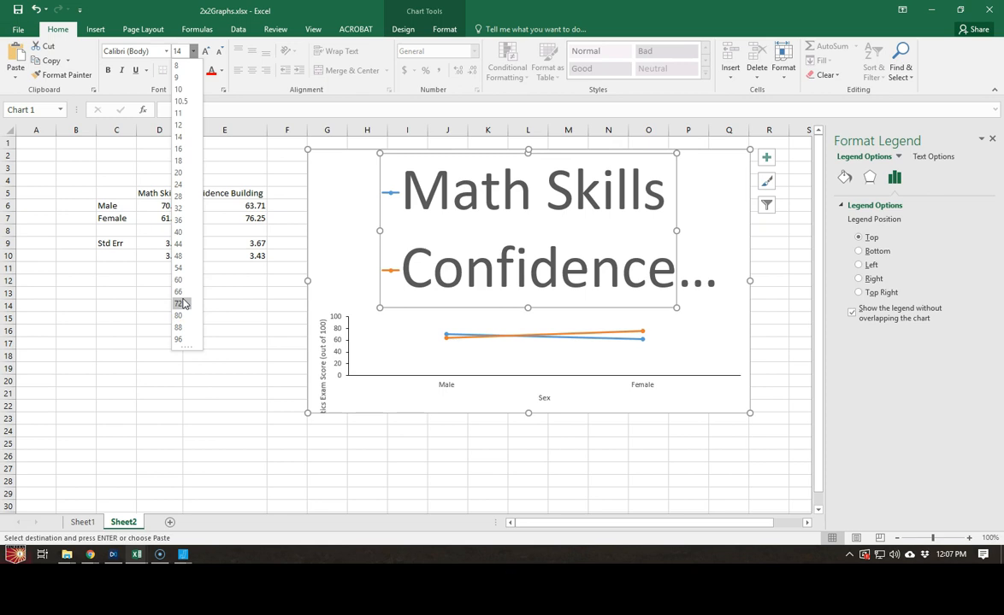
click(181, 244)
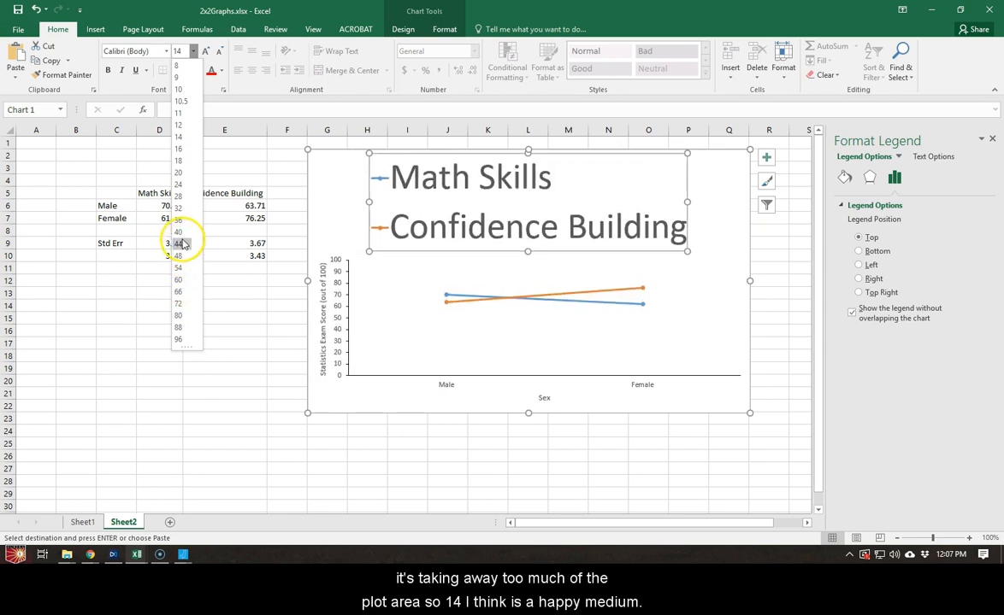
click(179, 139)
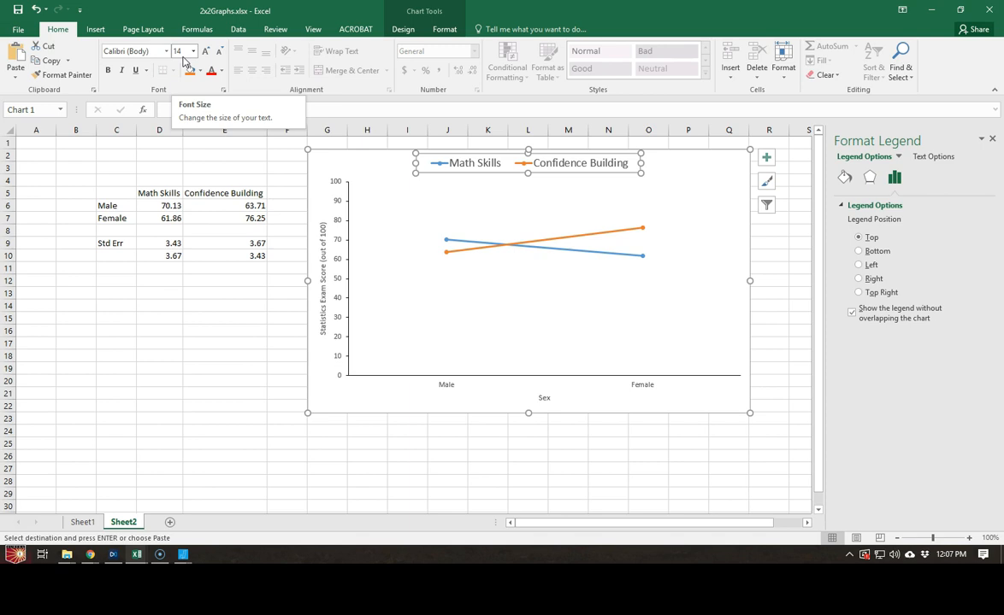
Step: Set the horizontal axis's Male and Female labels and the "Sex" axis title to font size 14
click(449, 385)
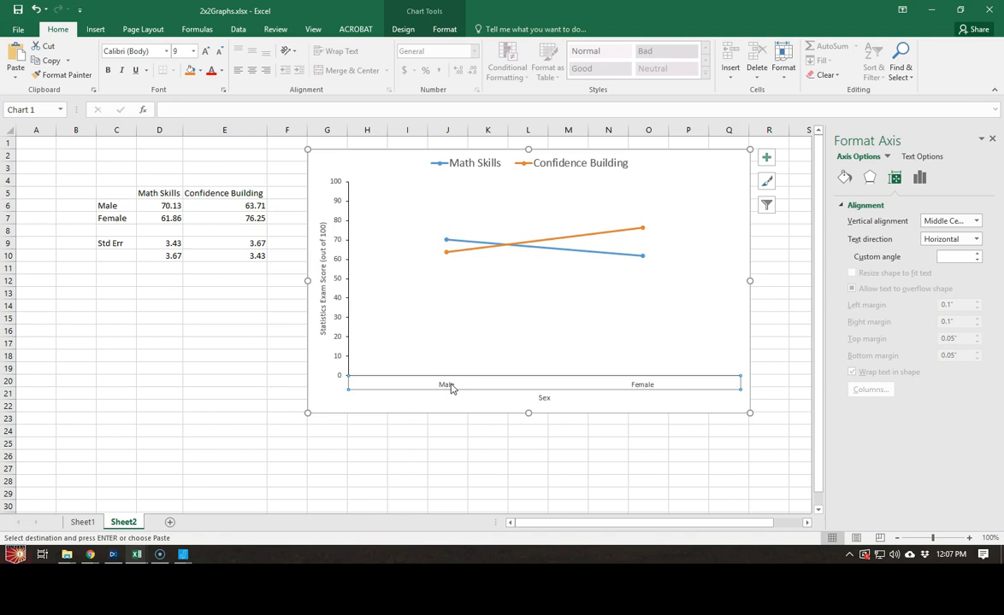
click(180, 51)
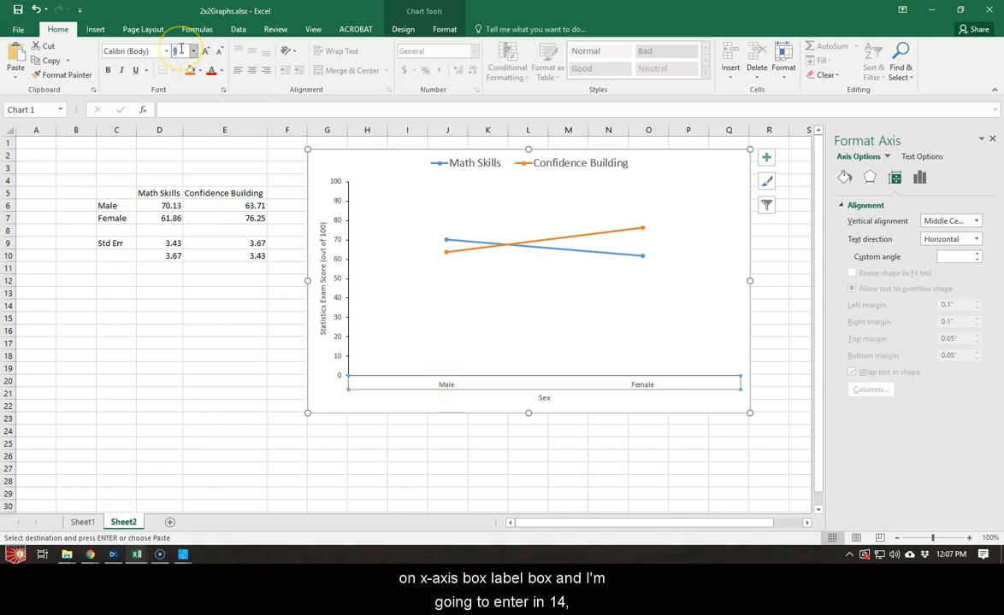
text(14)
key(Return)
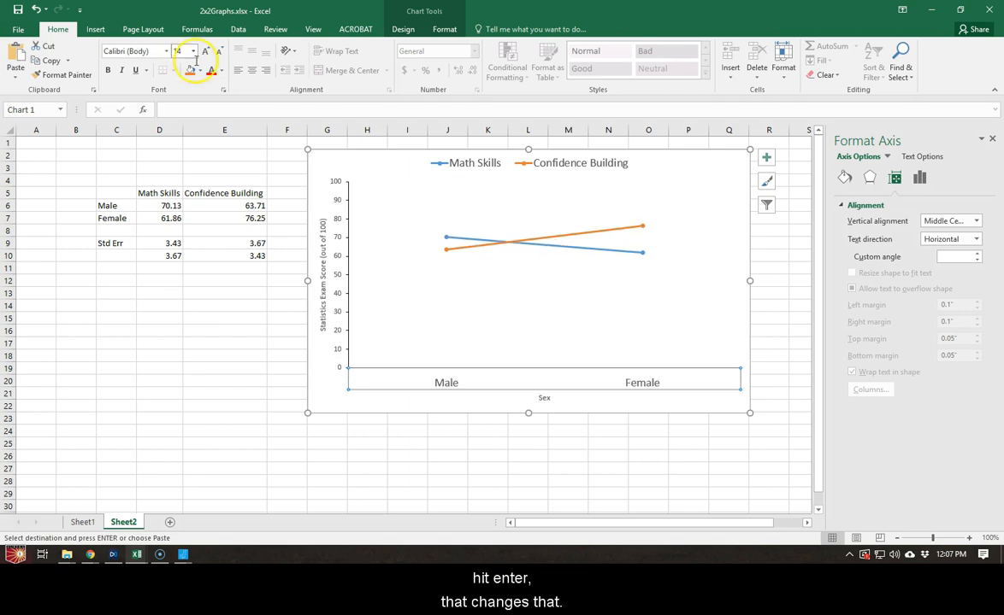
click(547, 399)
click(181, 51)
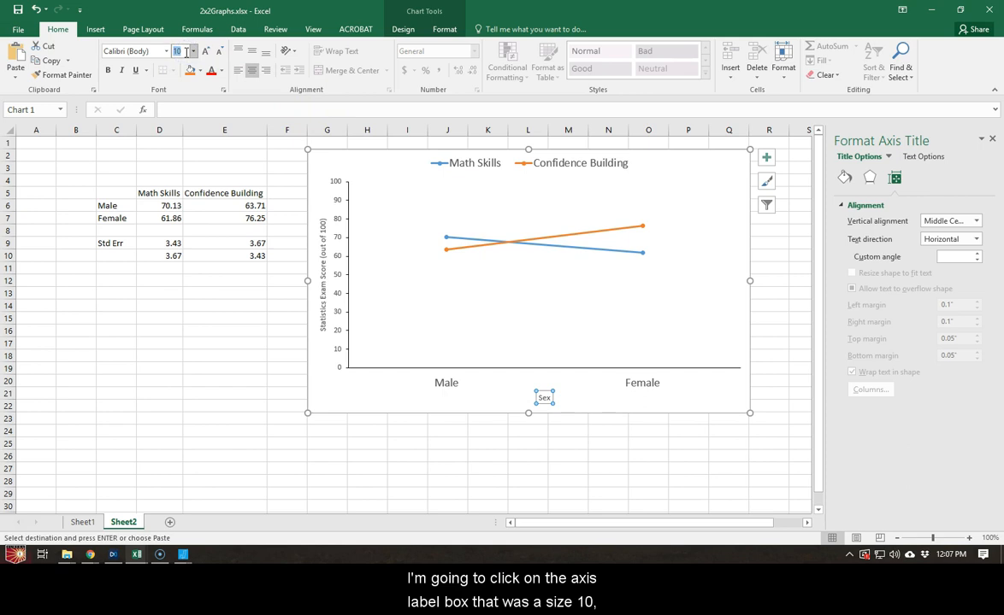
text(14)
key(Return)
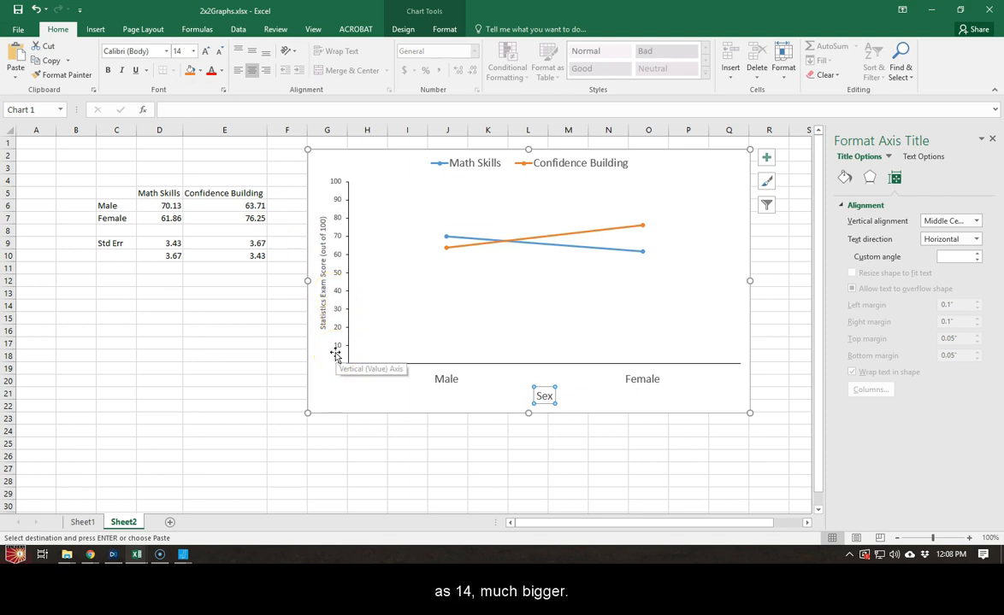
Step: Set the vertical axis title "Statistics Exam Score (out of 100)" and the vertical axis numerals to font size 14
click(319, 306)
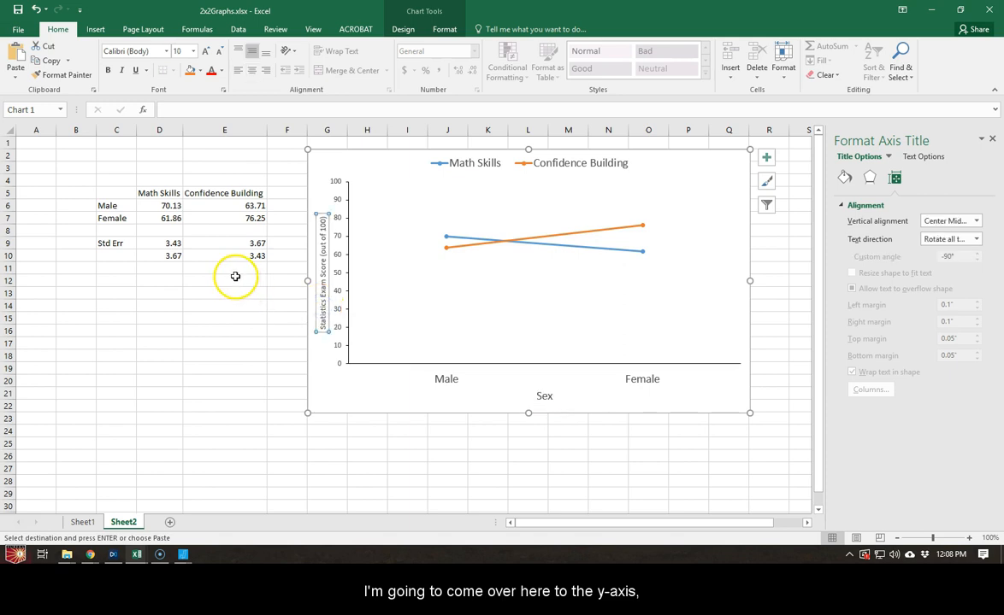
click(179, 52)
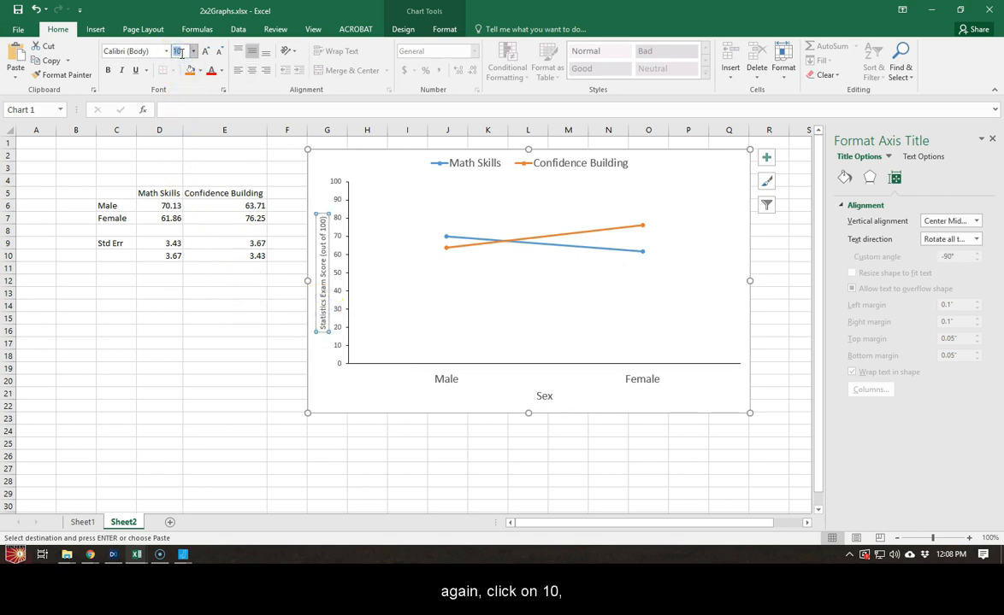
text(14)
key(Return)
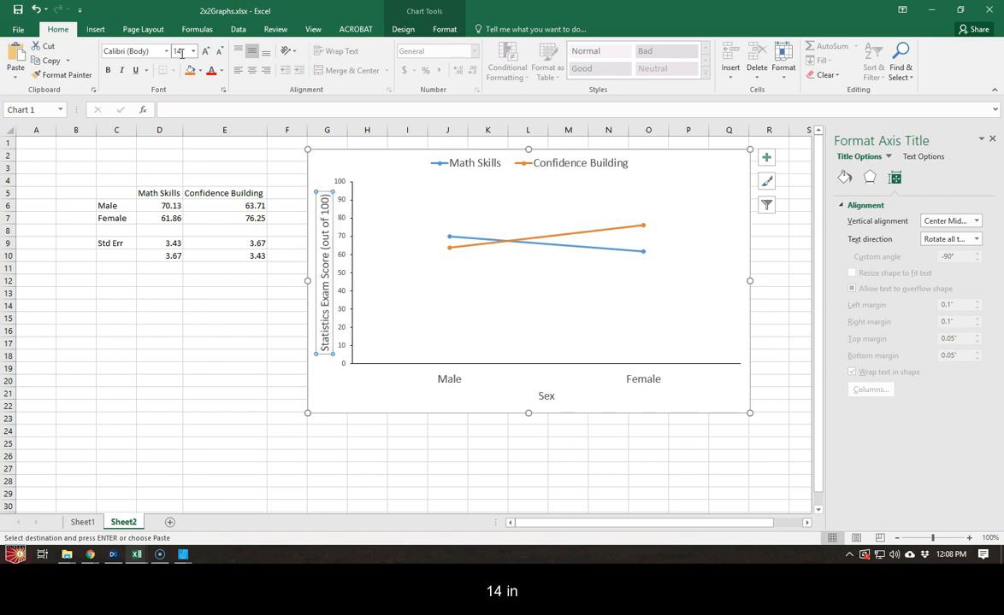
click(343, 220)
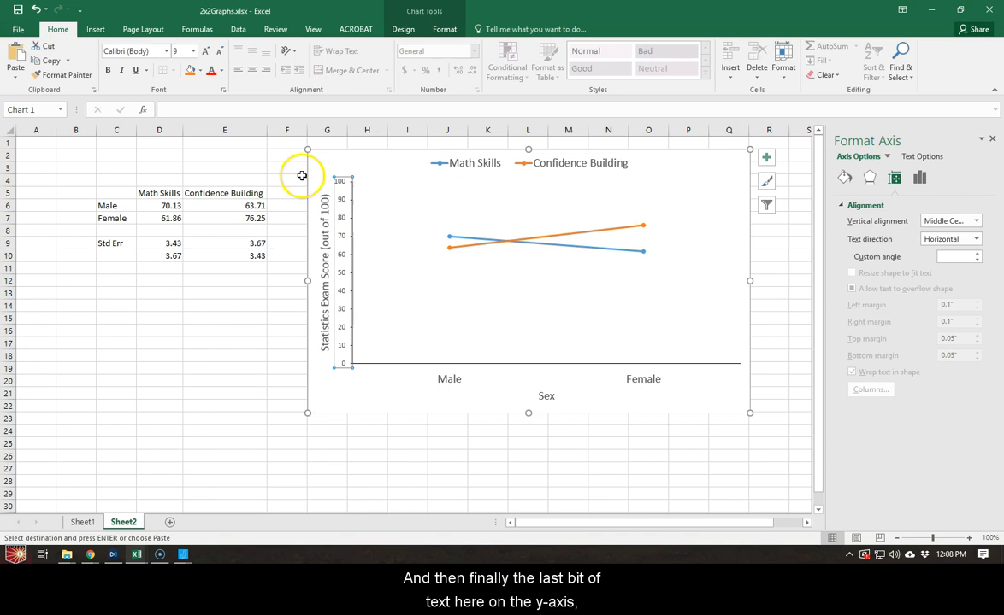
click(180, 51)
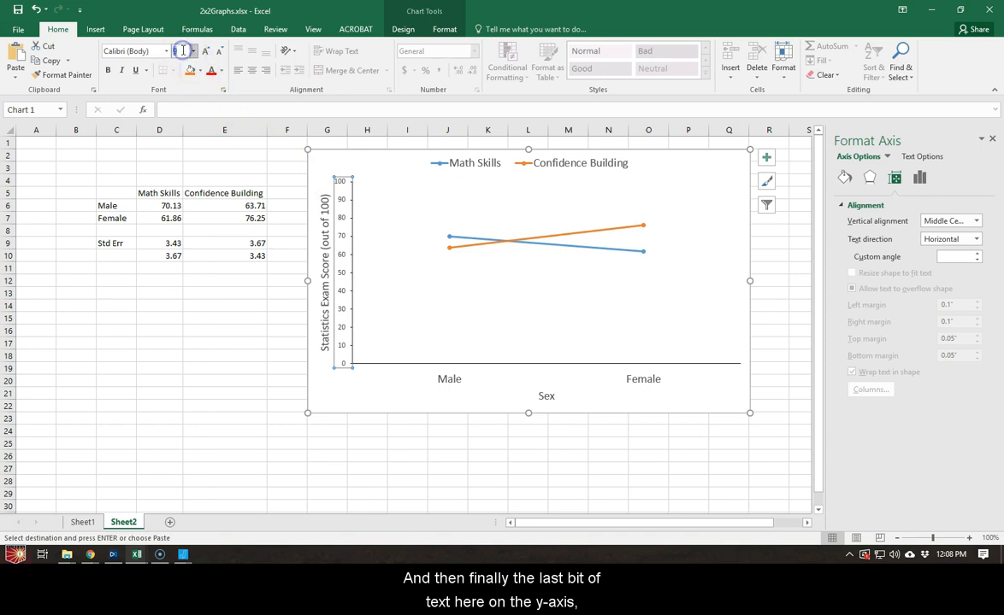
text(14)
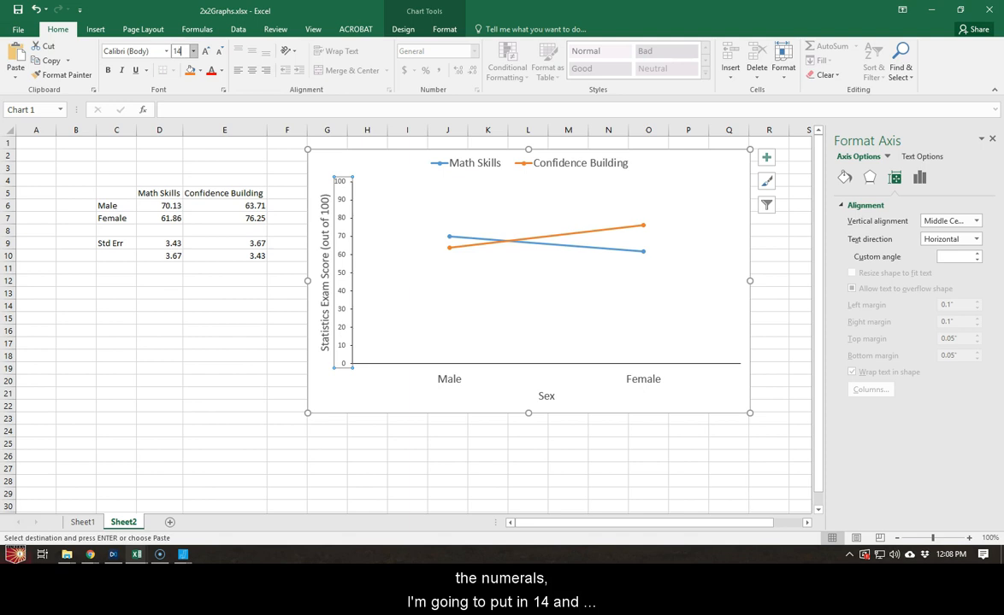
key(Return)
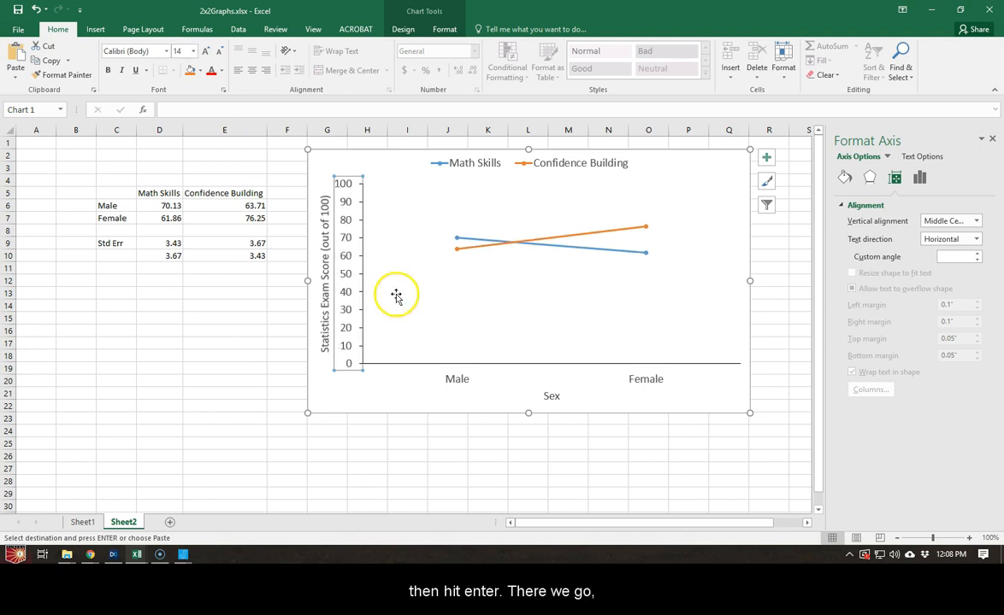
Step: Add error bars with customizable options to the chart's Math Skills series
click(440, 414)
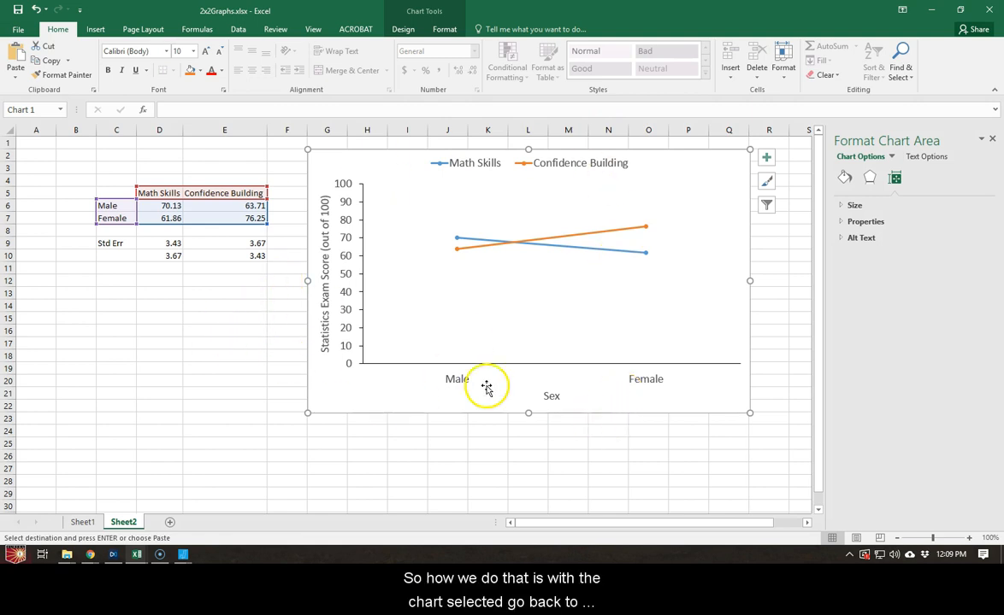
click(406, 32)
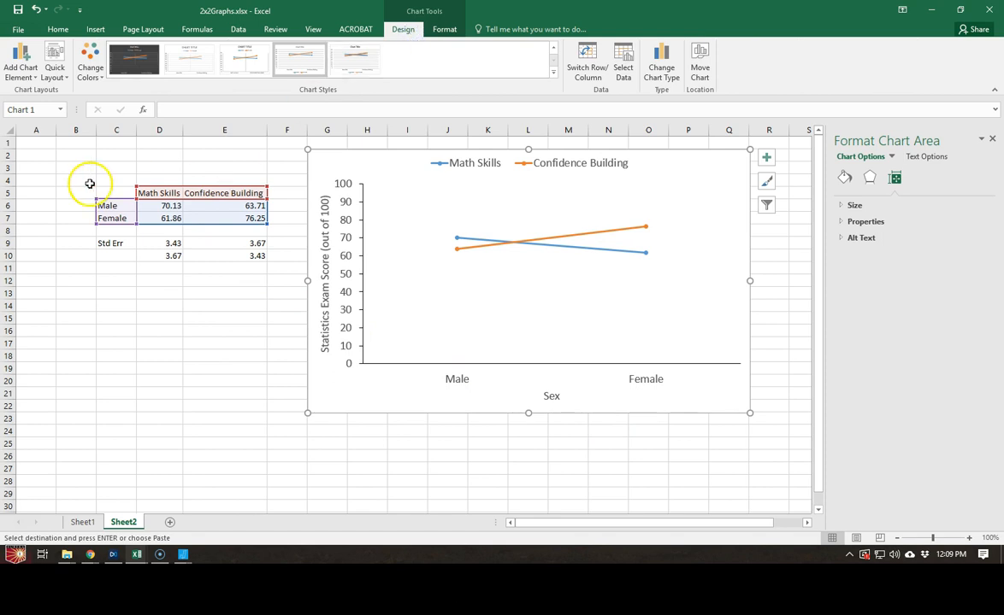
click(23, 76)
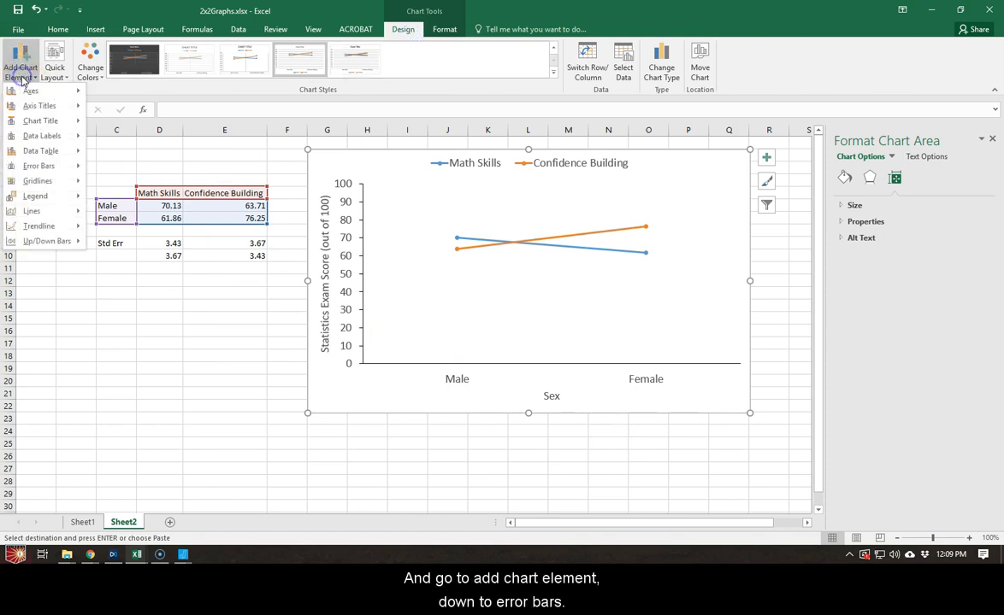
mouse_move(58, 167)
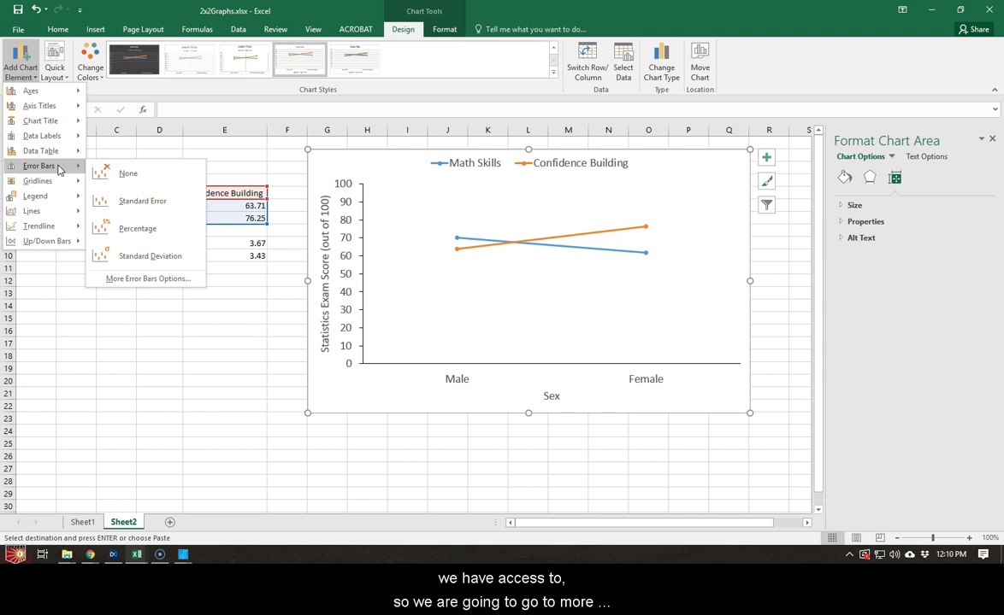
click(154, 280)
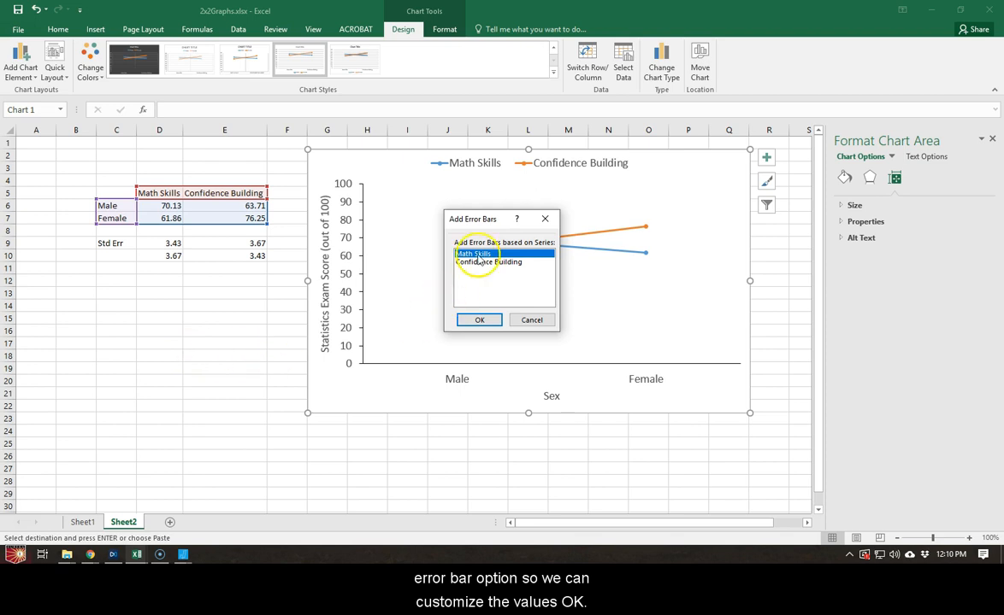
click(468, 318)
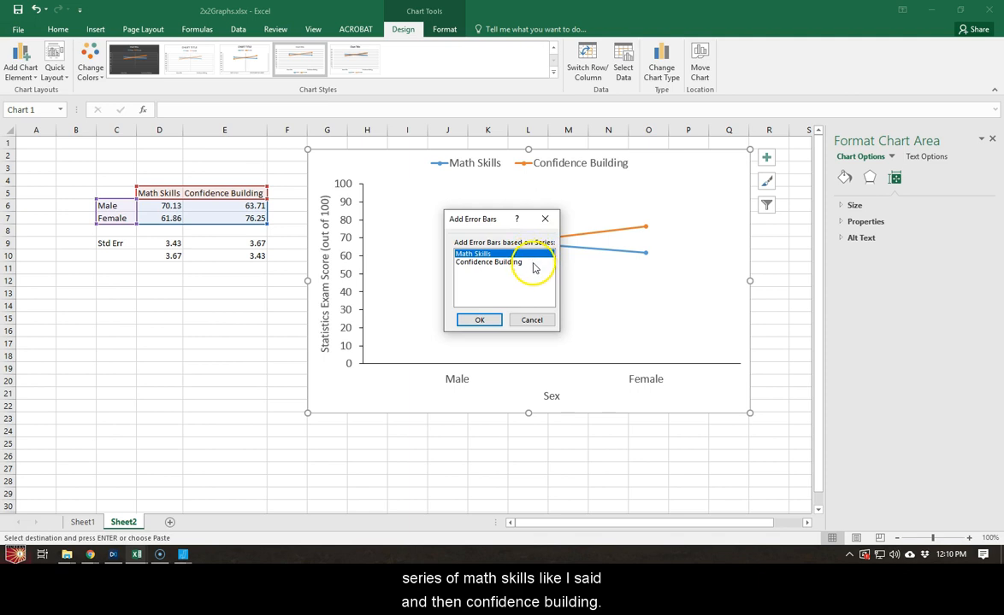
click(479, 321)
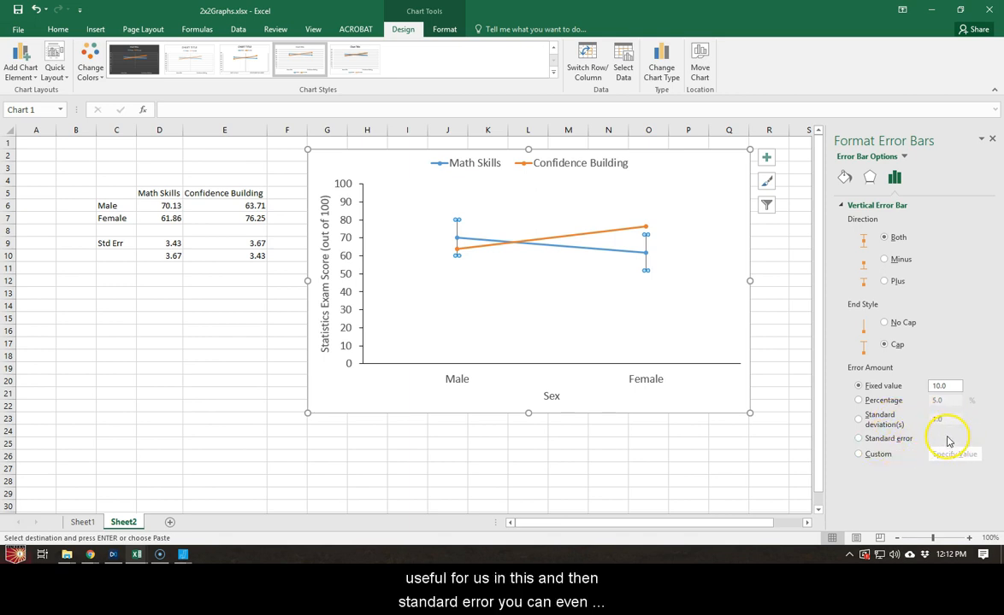
Step: Switch the Math Skills error bars to a custom error amount with D9:D10 as the positive error values
click(892, 444)
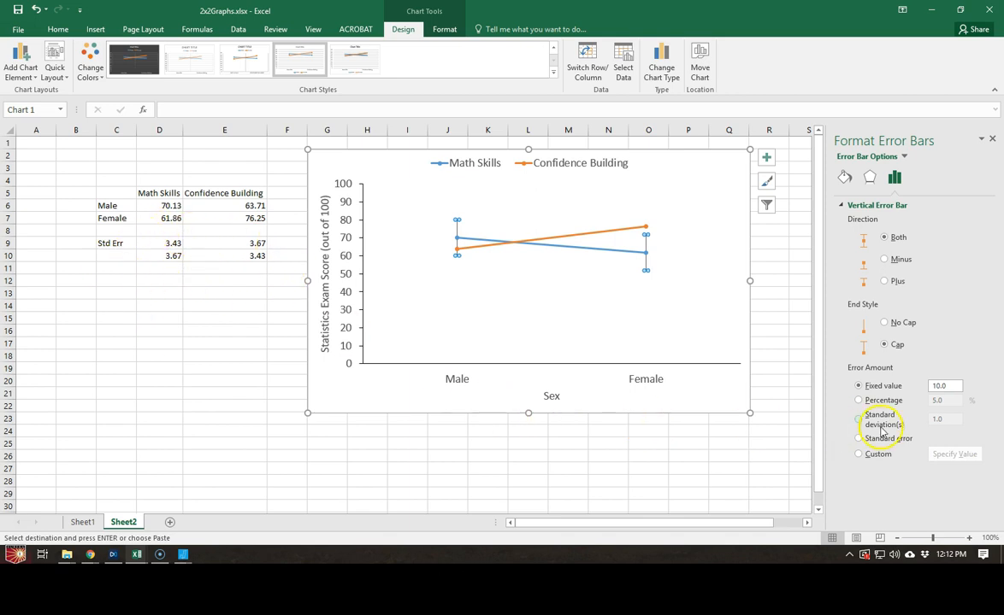
click(859, 454)
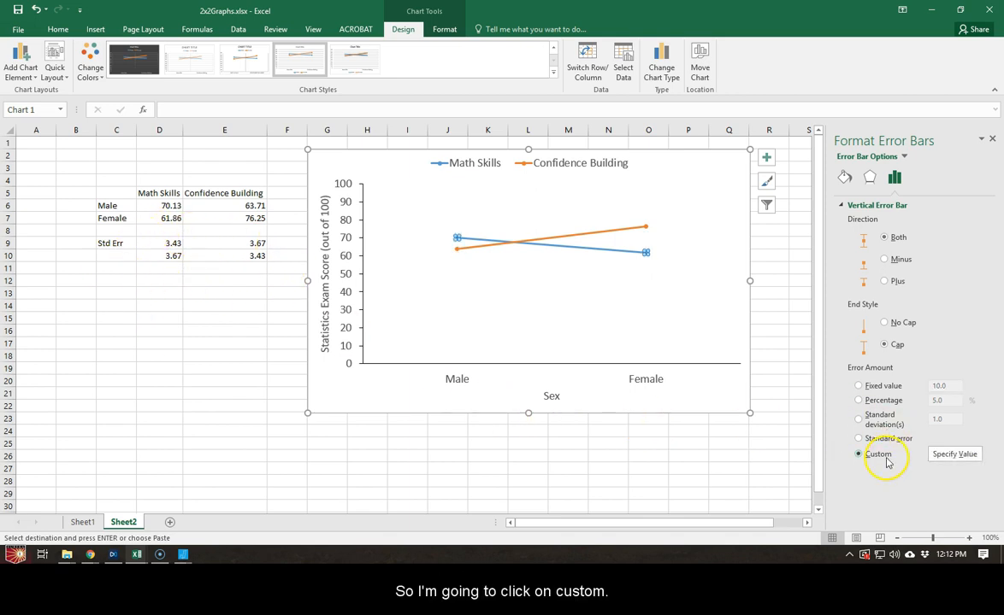
click(955, 455)
drag(111, 278, 180, 290)
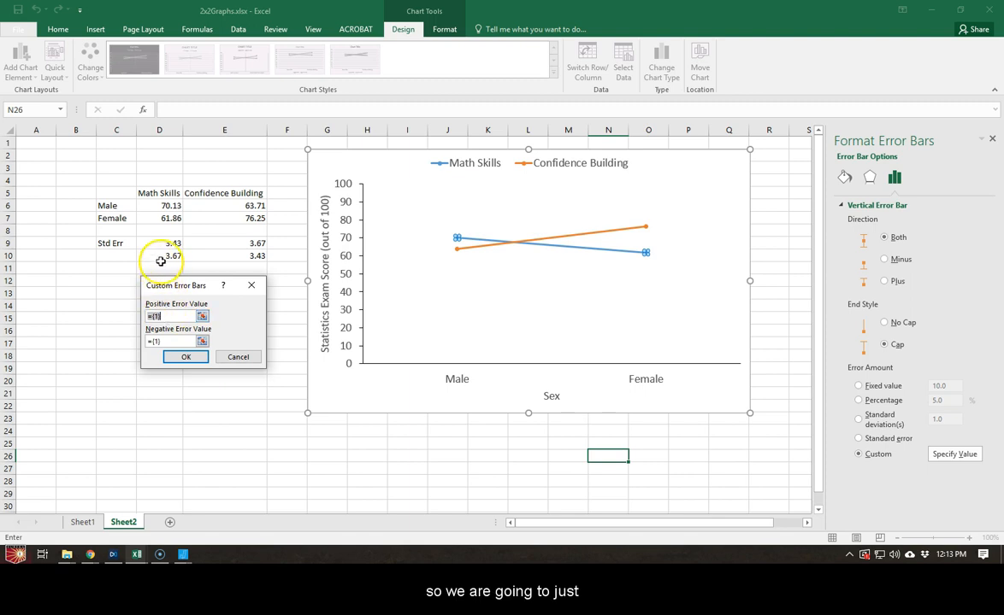
drag(165, 242, 169, 256)
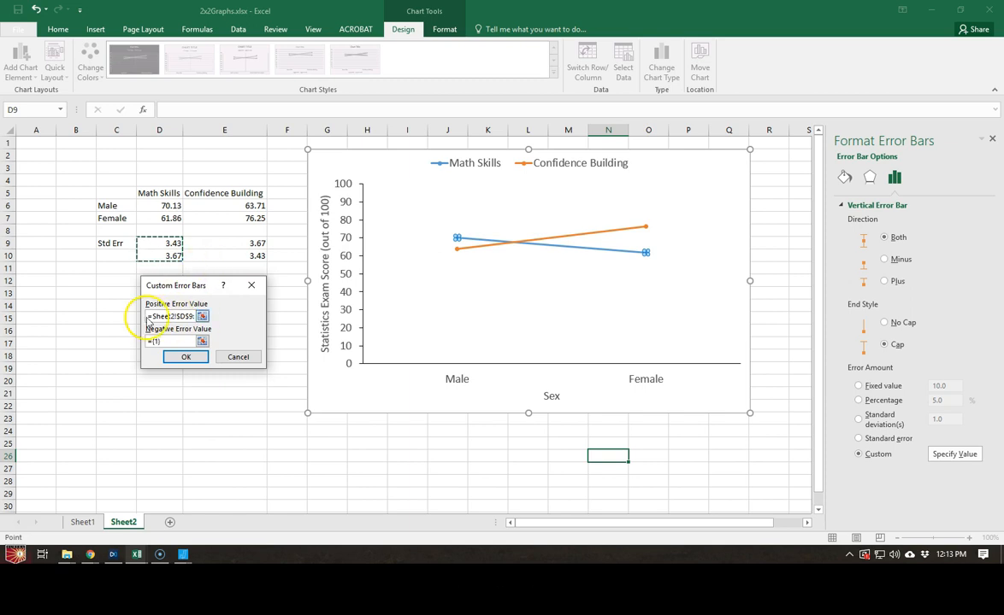
Step: Replace the default negative error value for Math Skills with the range D9:D10 and apply the custom error bars
click(176, 340)
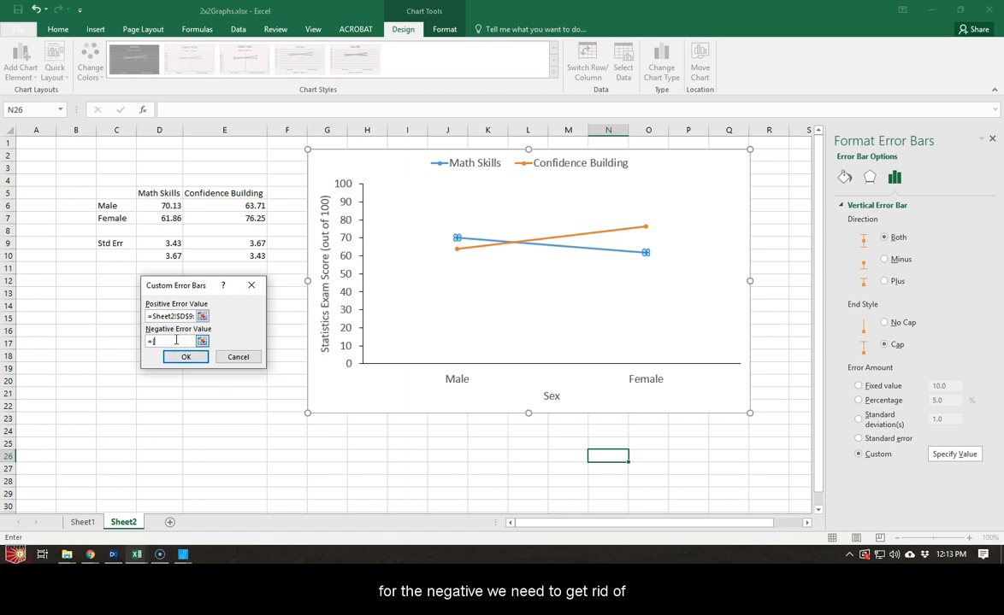
key(BackSpace)
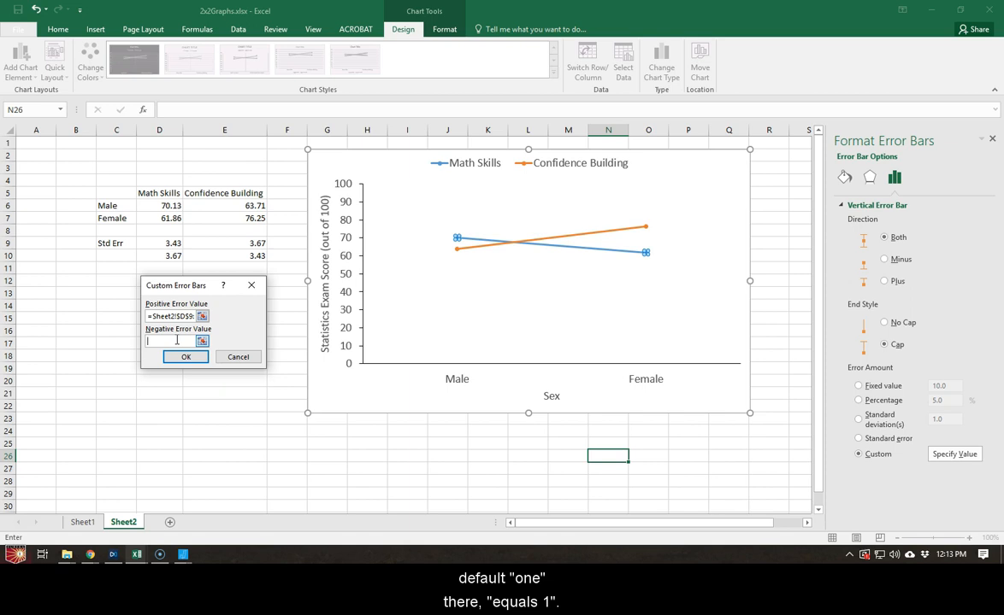
click(158, 315)
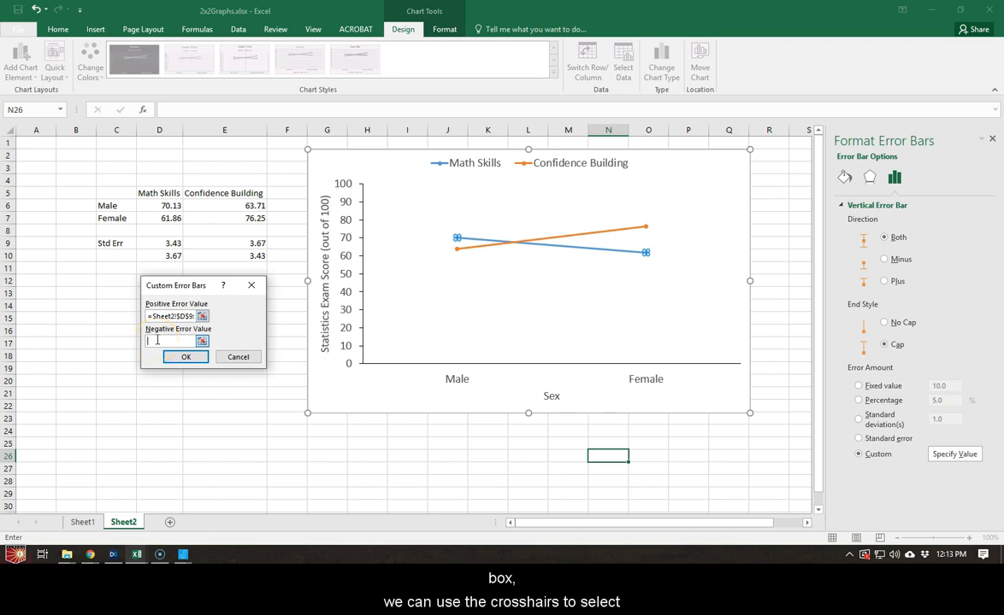
drag(171, 243, 169, 256)
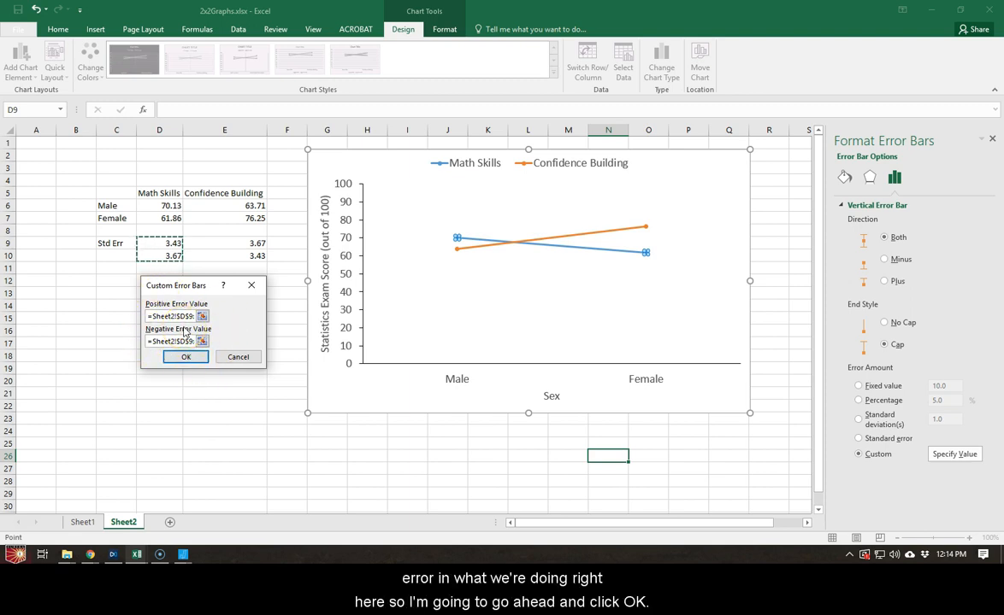
click(185, 357)
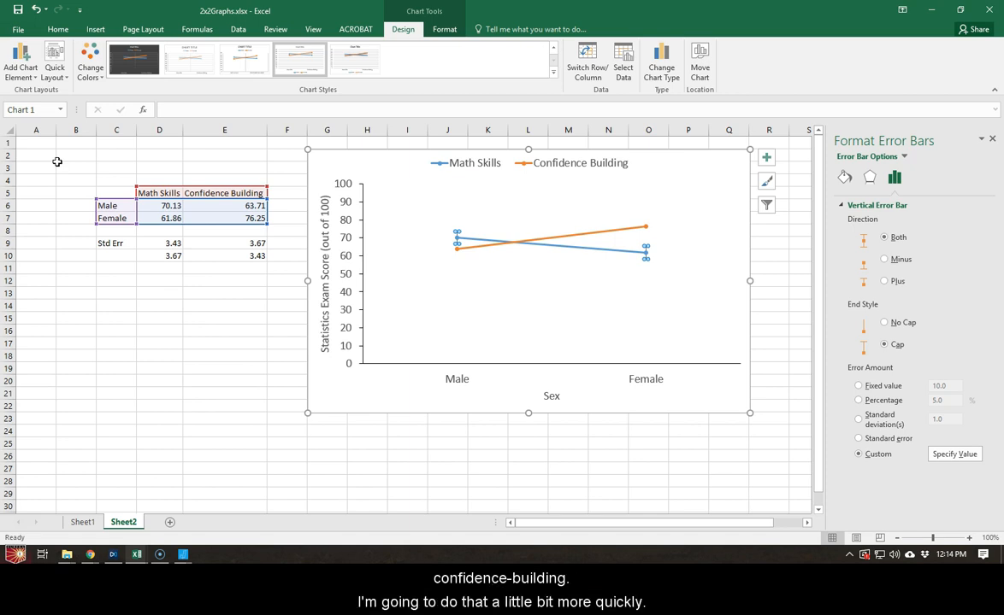
click(26, 72)
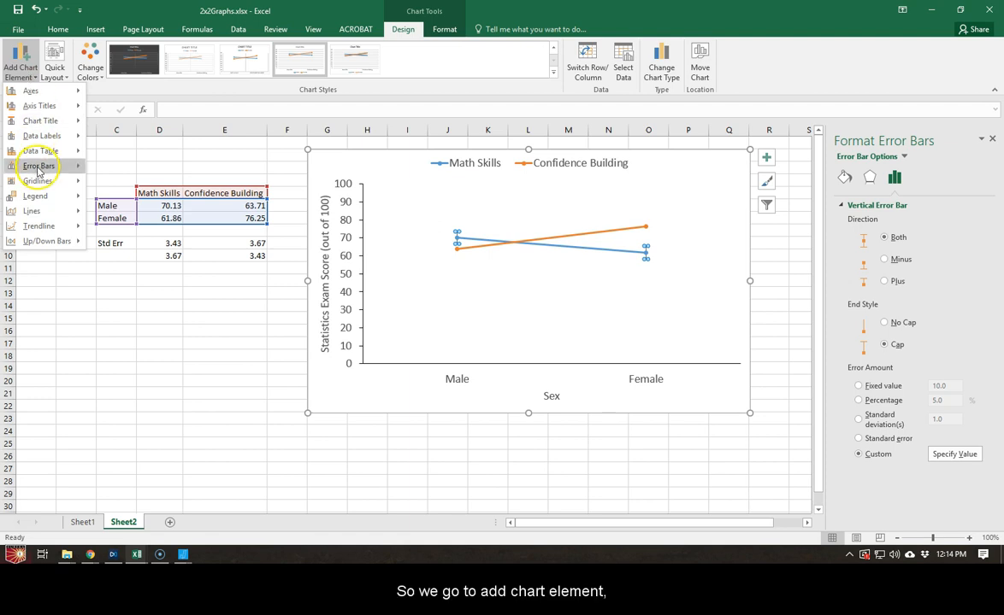
mouse_move(37, 168)
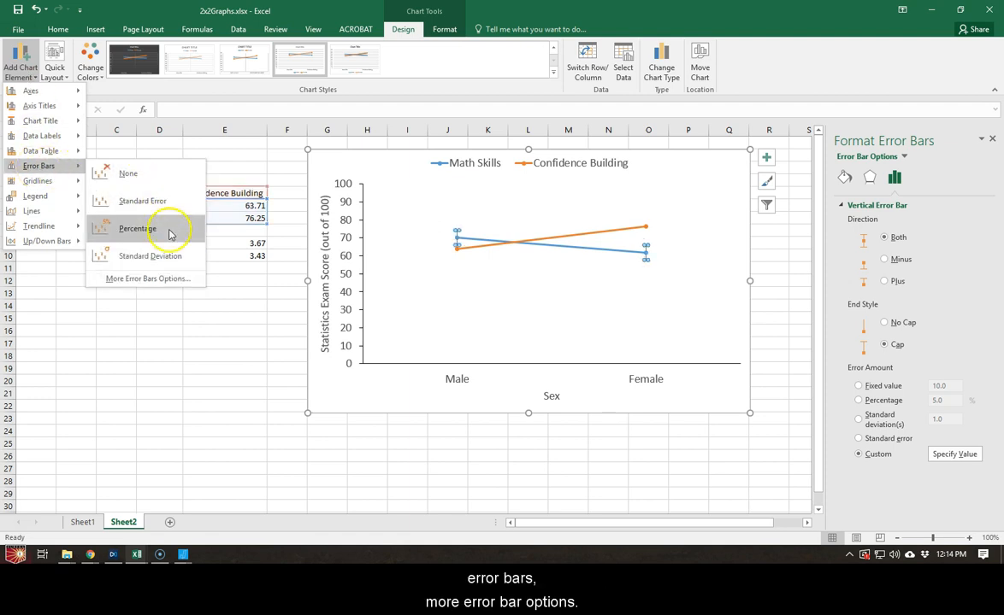
click(163, 279)
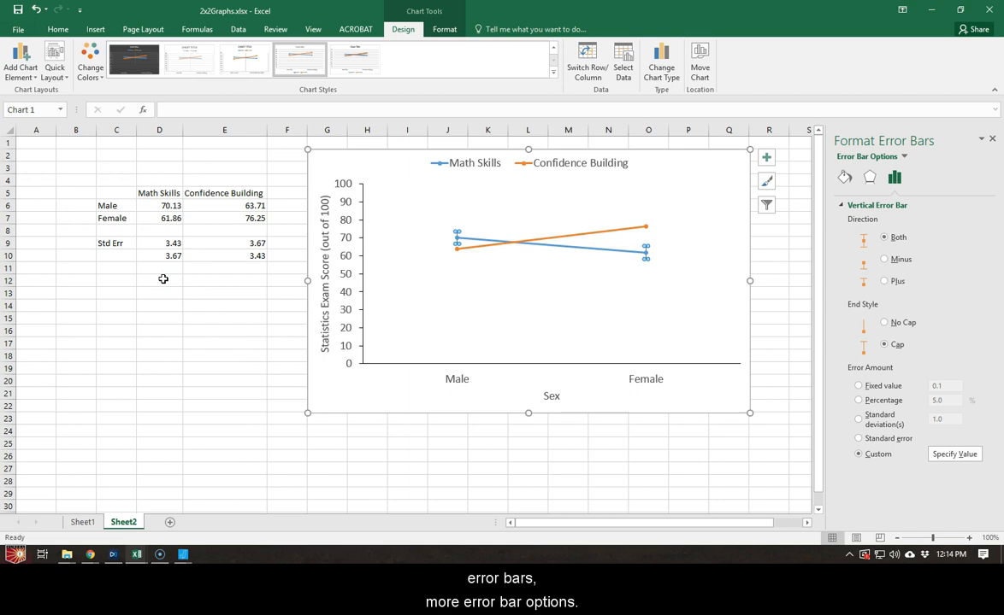
Step: Select the whole chart and add customizable error bars to the Confidence Building series
click(567, 414)
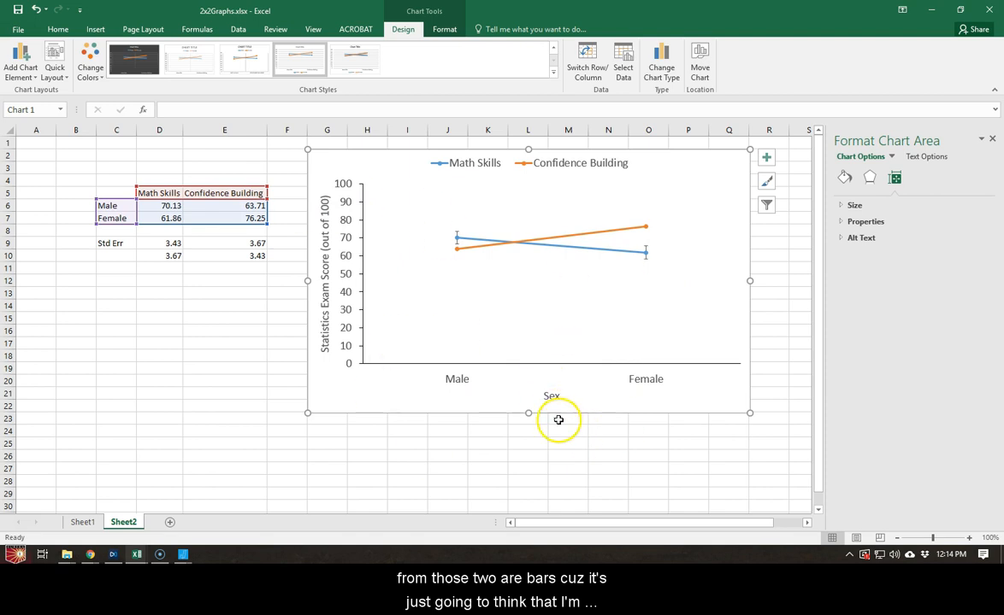
click(27, 75)
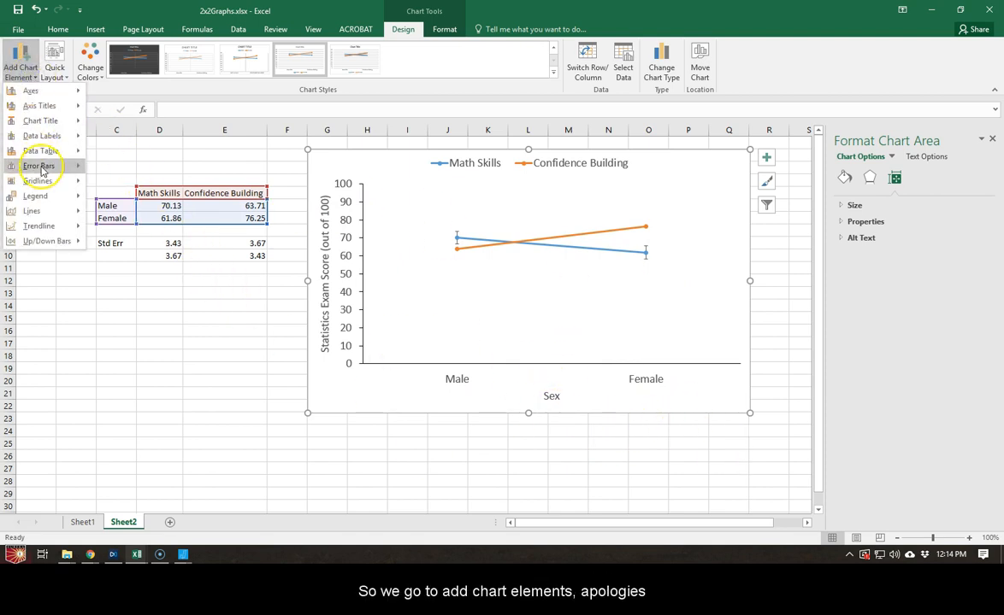
mouse_move(40, 168)
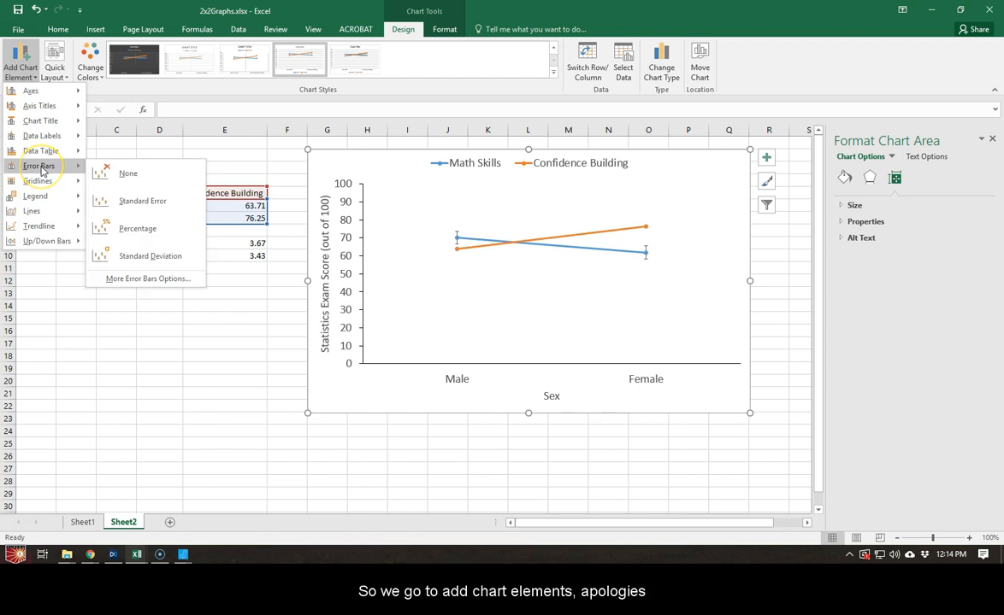
click(187, 280)
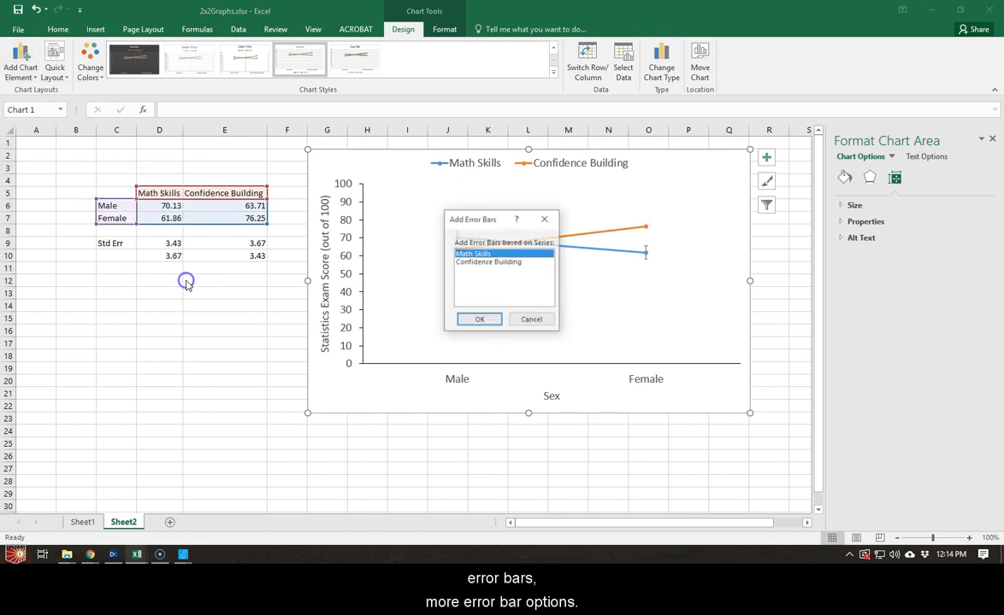
click(507, 262)
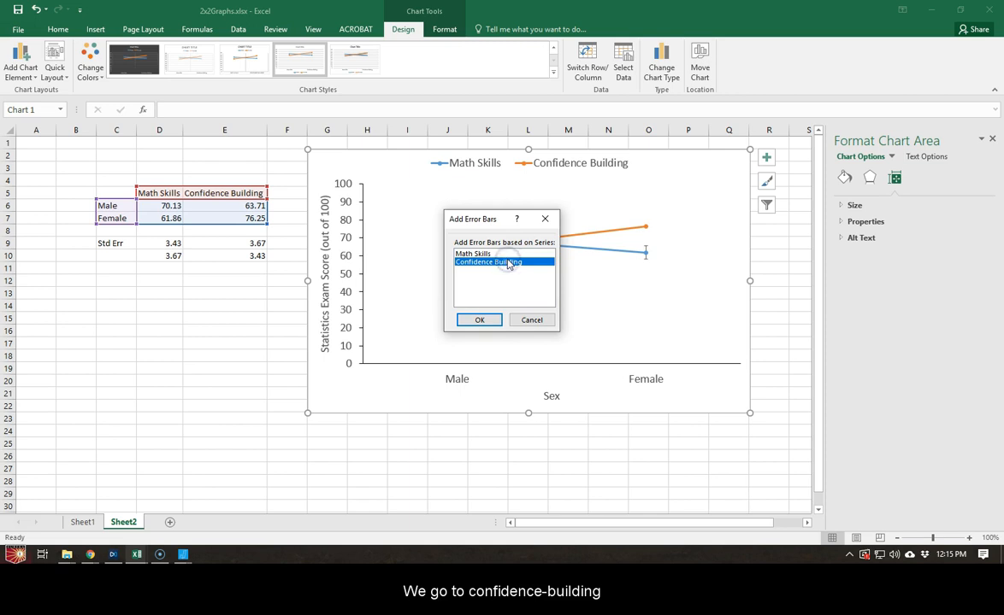
click(480, 323)
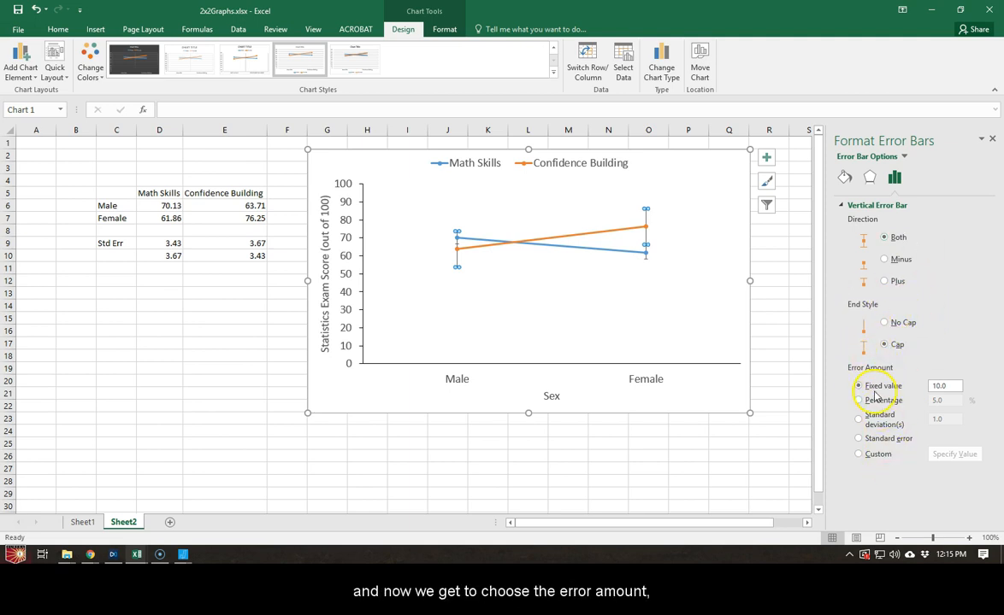
Step: Switch the Confidence Building error bars to a custom error amount with E9:E10 as the positive error values
click(872, 456)
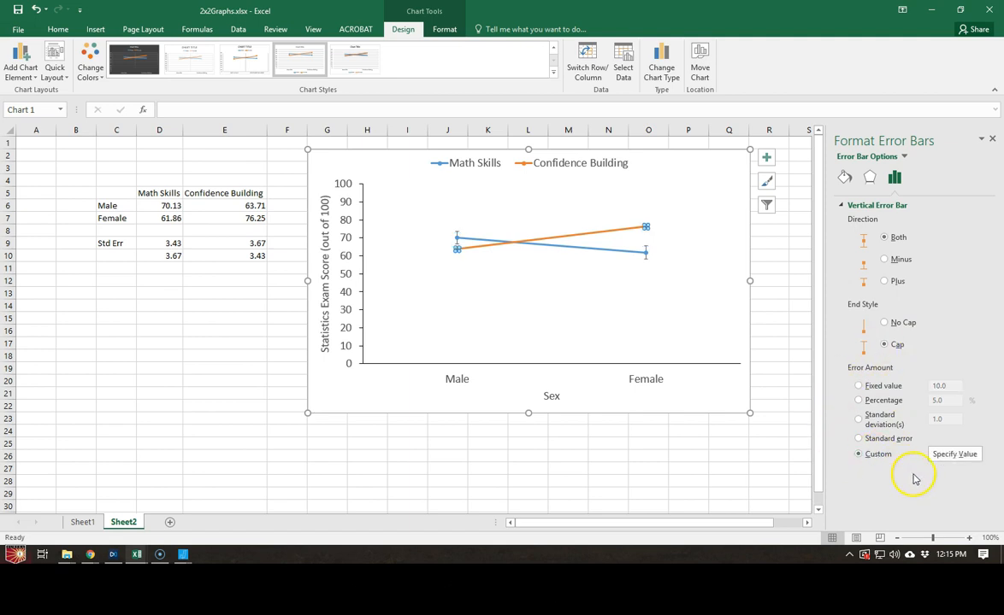
click(955, 455)
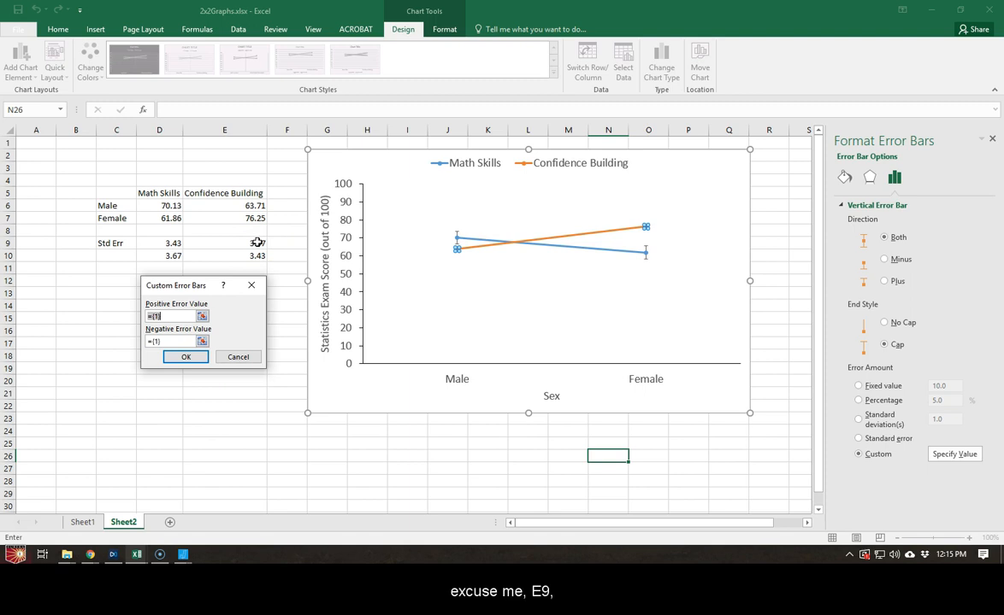
drag(257, 243, 256, 255)
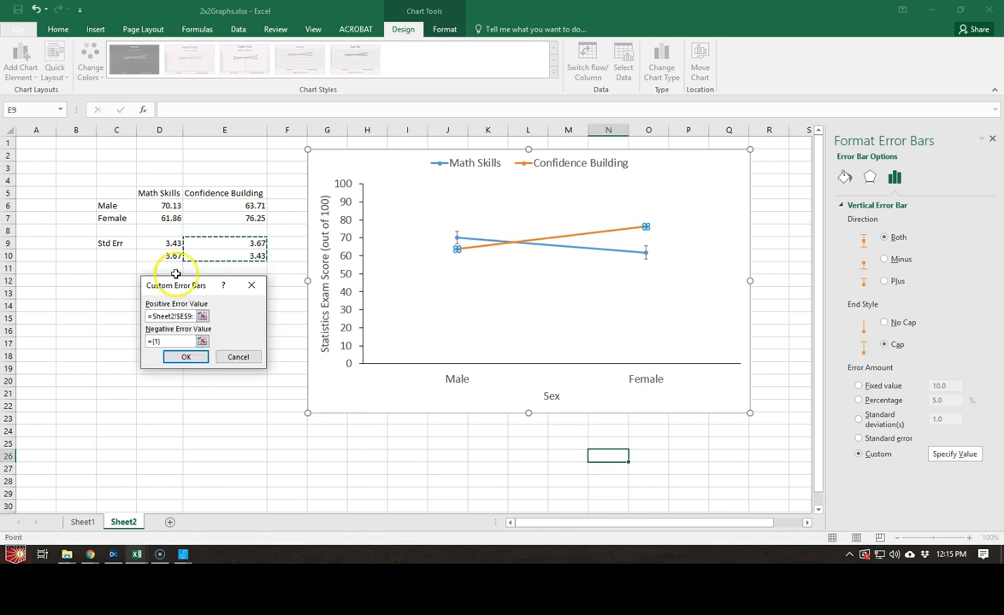
Step: Replace the default negative error value for Confidence Building with the range E9:E10 and apply the custom error bars
click(169, 342)
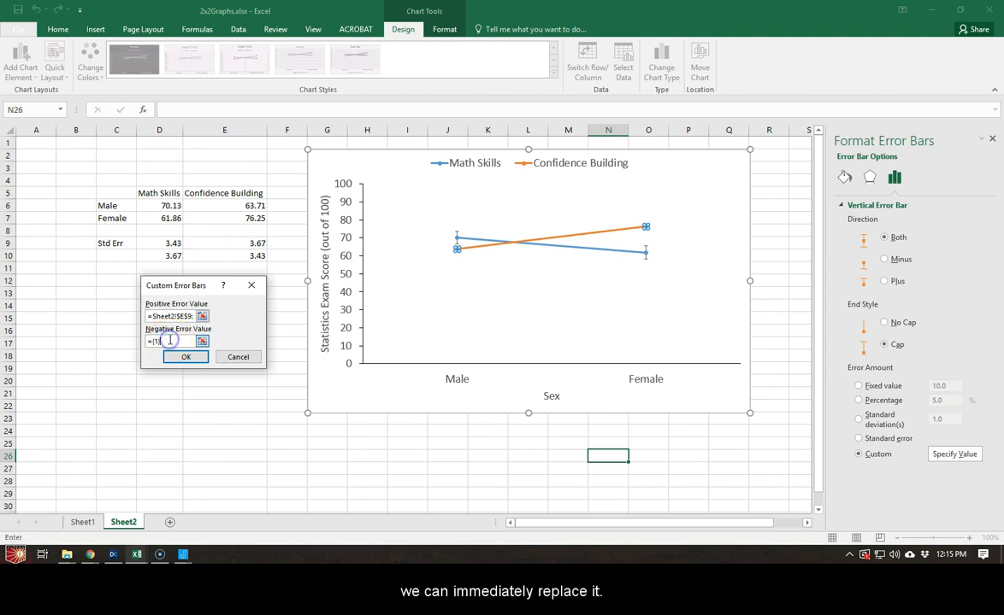
key(BackSpace)
key(BackSpace)
key(BackSpace)
key(BackSpace)
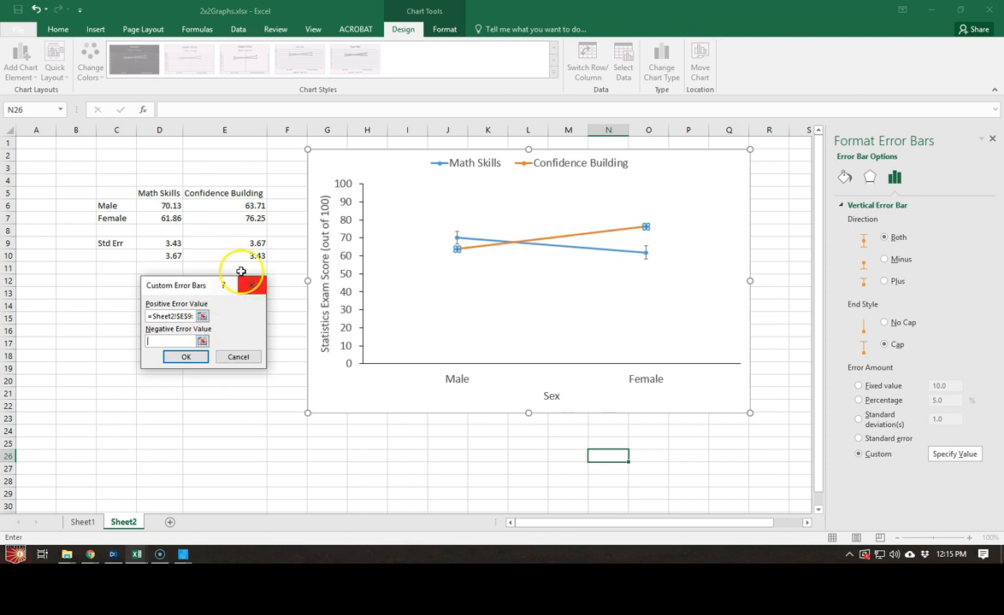
drag(253, 243, 251, 257)
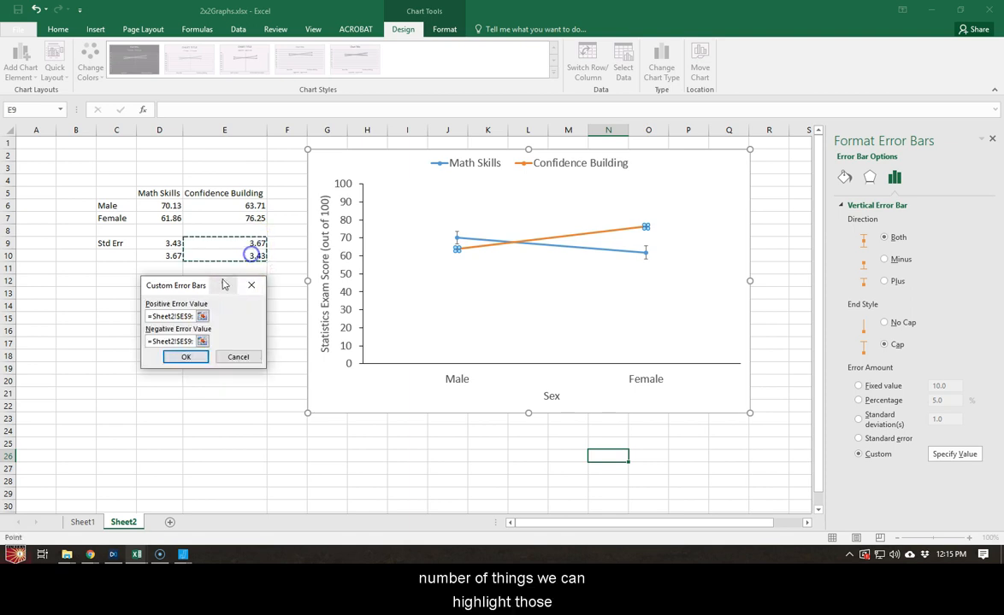
click(186, 358)
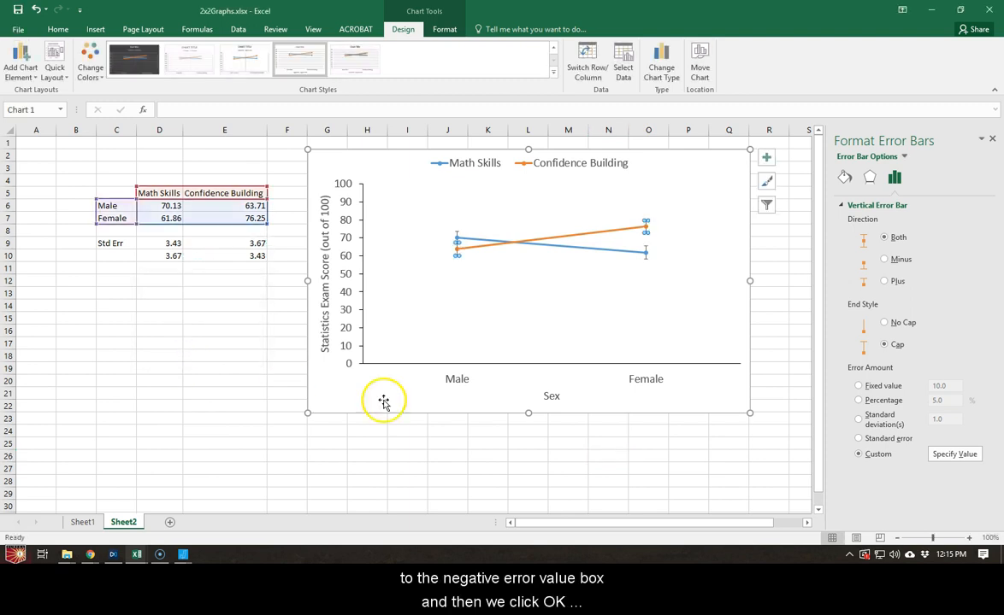
Step: Close the chart formatting options and deselect the chart by selecting empty cell O26
click(657, 414)
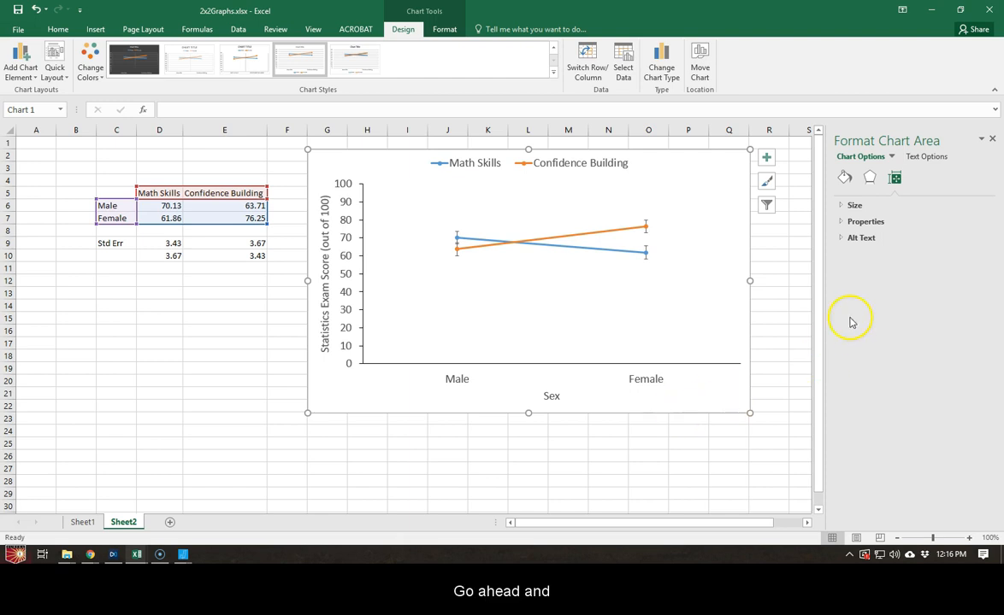
click(990, 141)
click(641, 456)
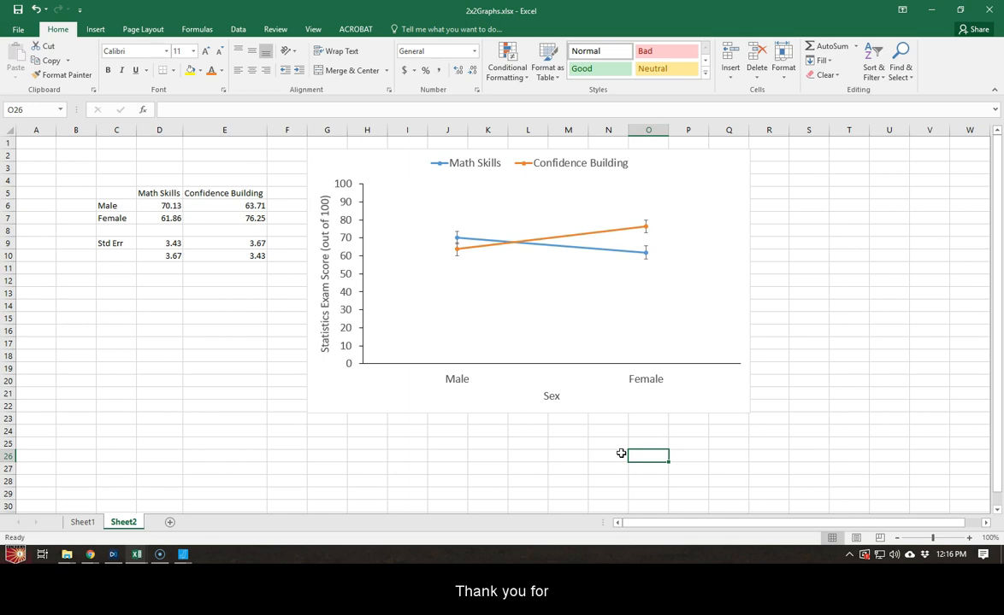
Step: Compare the graphs on Sheet1 and Sheet2, ending on Sheet2
click(82, 523)
click(131, 523)
click(83, 523)
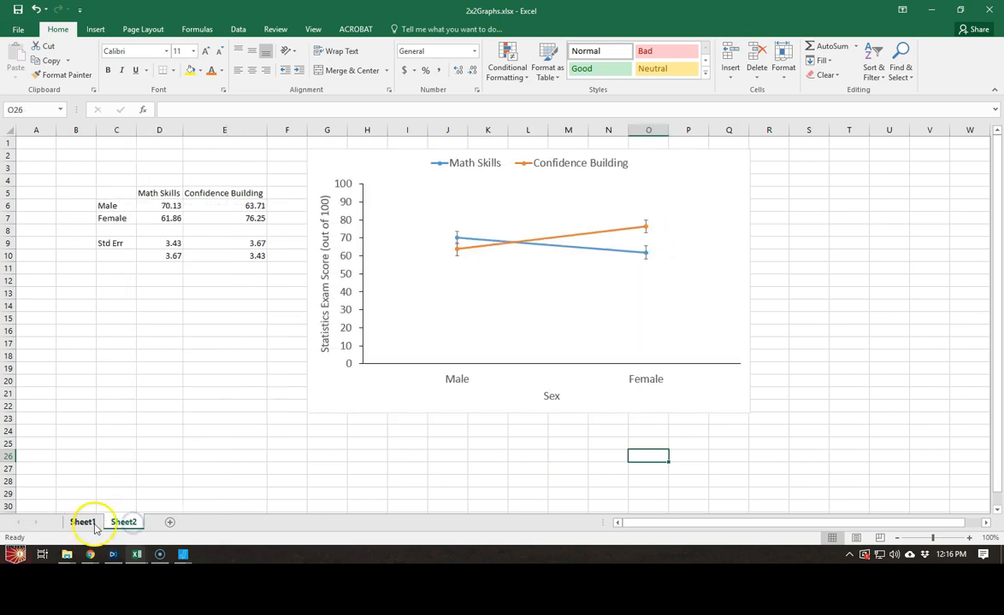
click(127, 523)
click(85, 522)
click(131, 522)
click(83, 522)
click(124, 522)
click(82, 522)
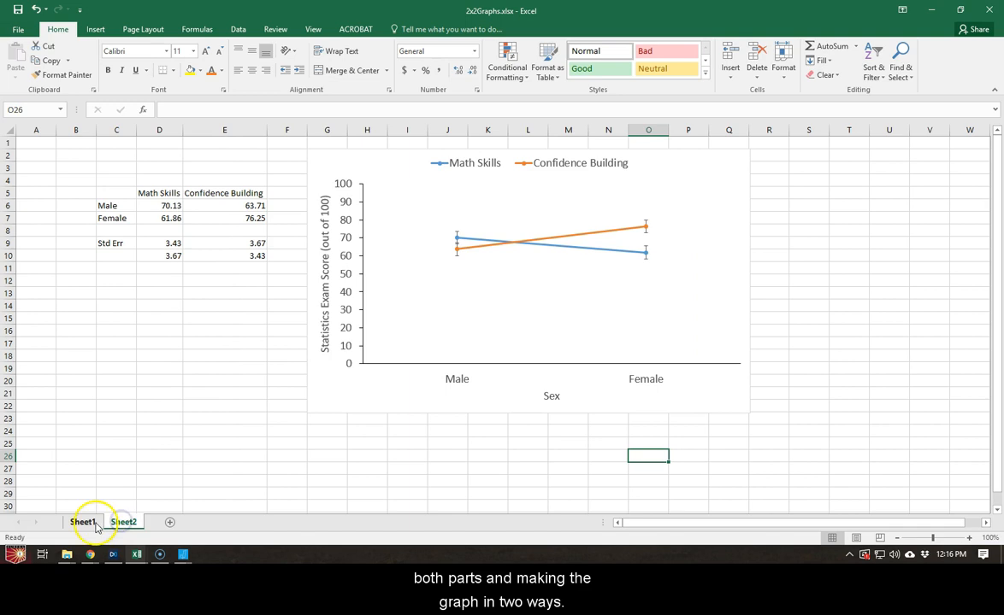
click(124, 522)
click(87, 522)
click(120, 522)
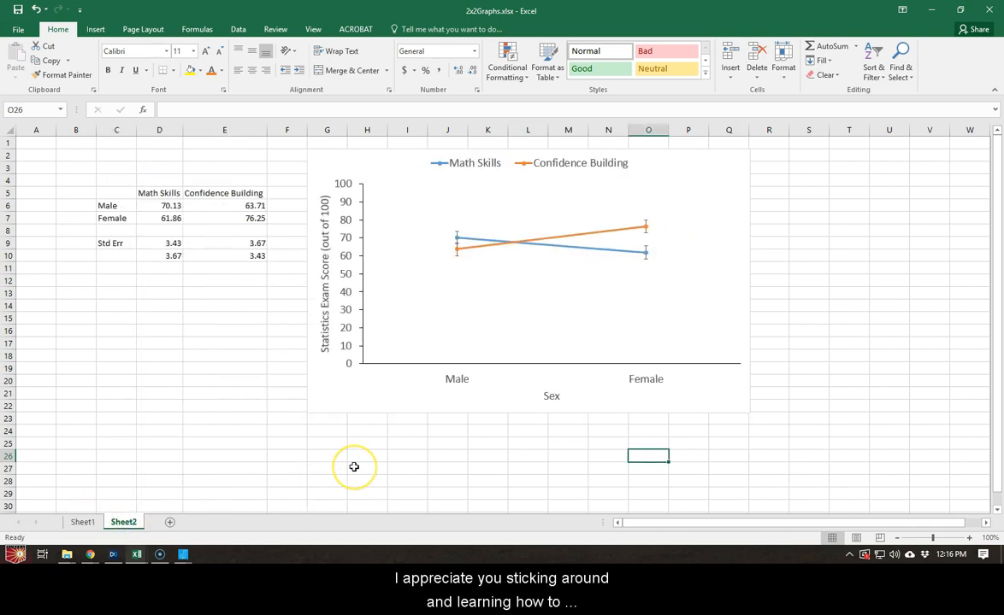